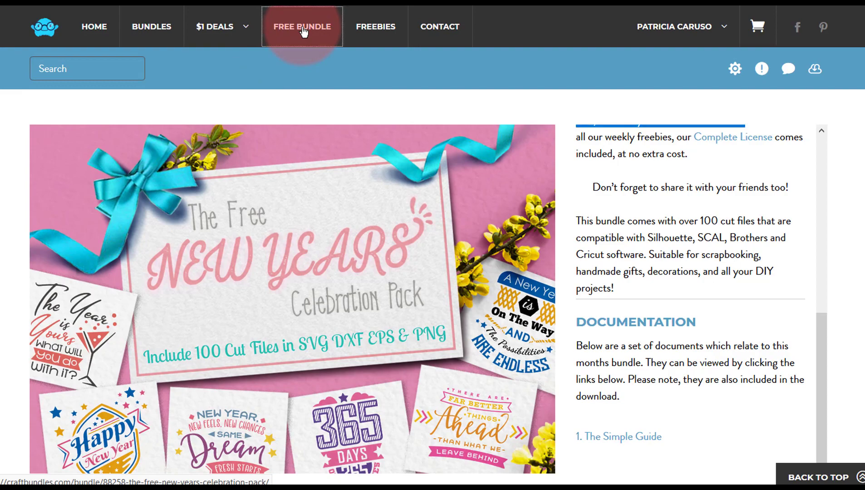
# Download the free New Years Celebration Pack zip from the Free Bundle page and save it, replacing the existing copy.
pyautogui.click(303, 31)
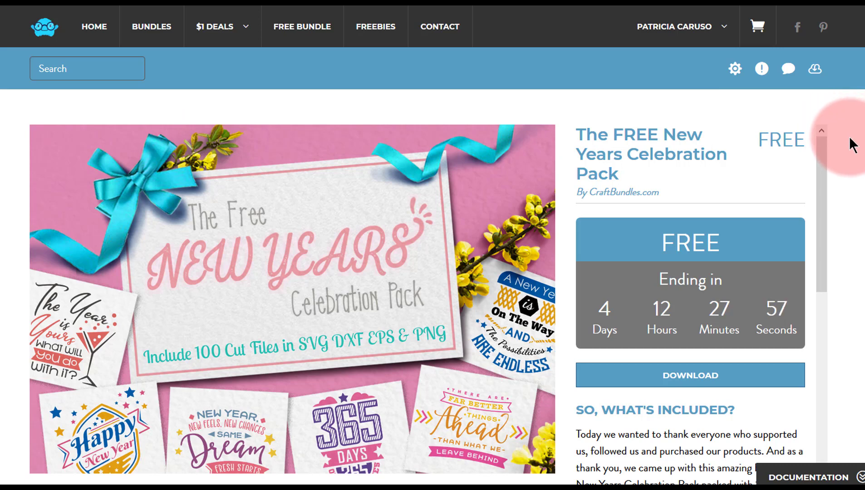
pyautogui.click(688, 383)
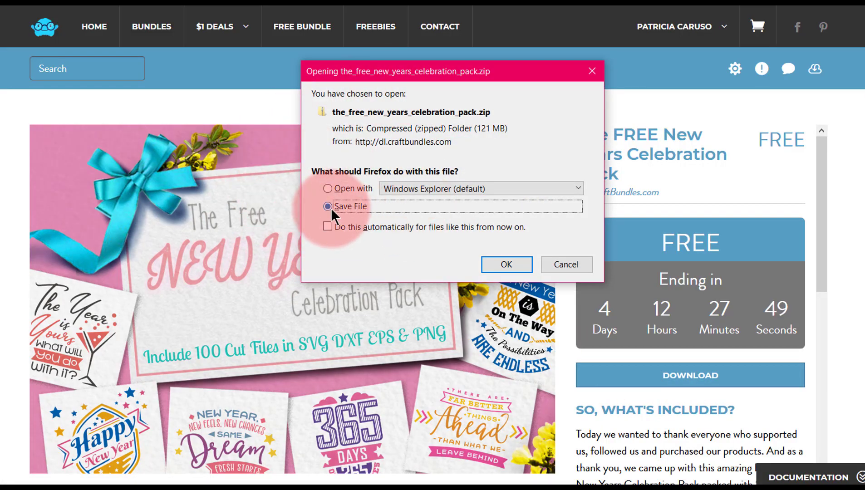
pyautogui.click(505, 264)
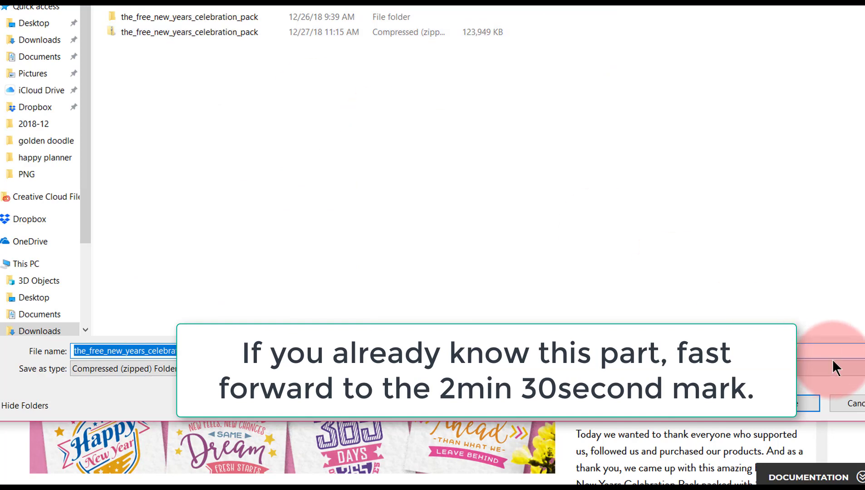
pyautogui.click(802, 403)
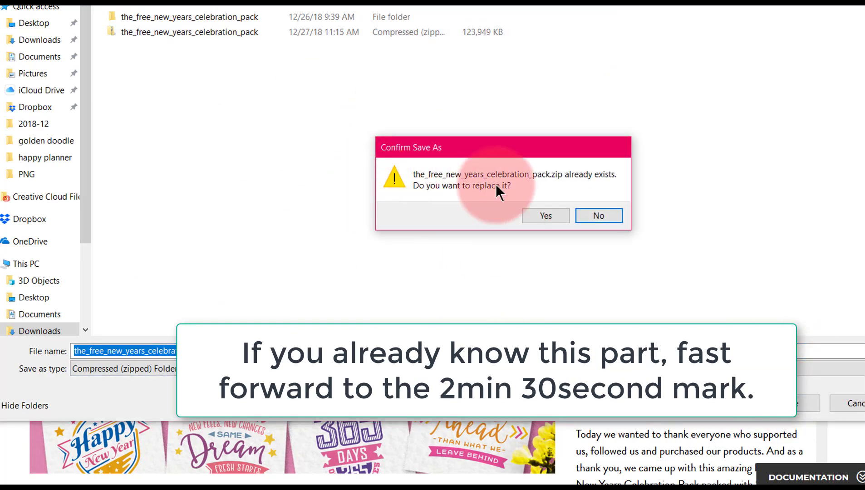
pyautogui.click(544, 215)
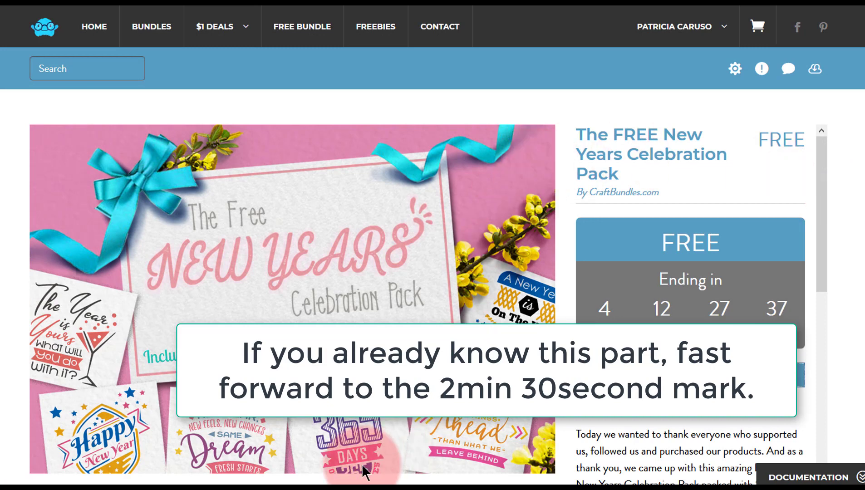
# Switch to File Explorer and go up to Downloads to open the New Year 2018 folder.
pyautogui.click(312, 488)
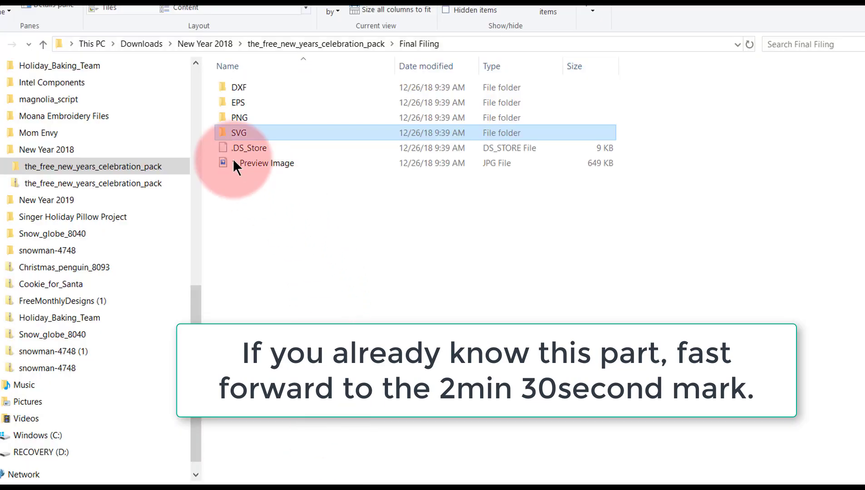
pyautogui.click(43, 44)
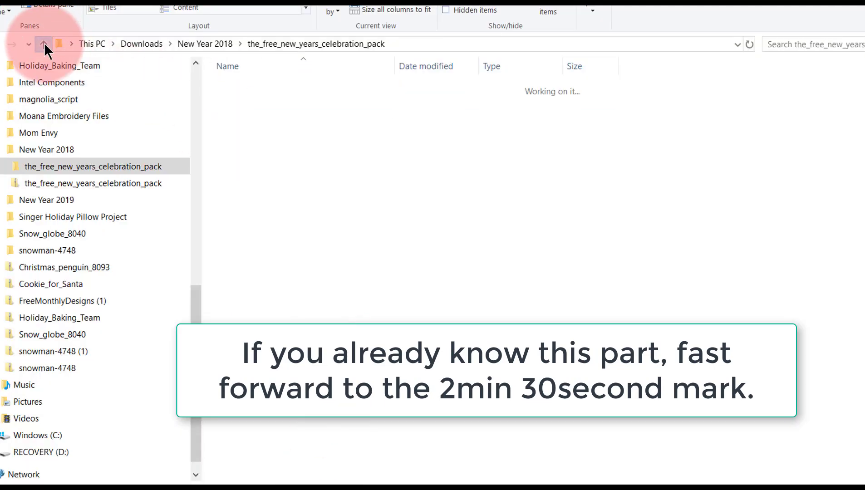
pyautogui.click(44, 44)
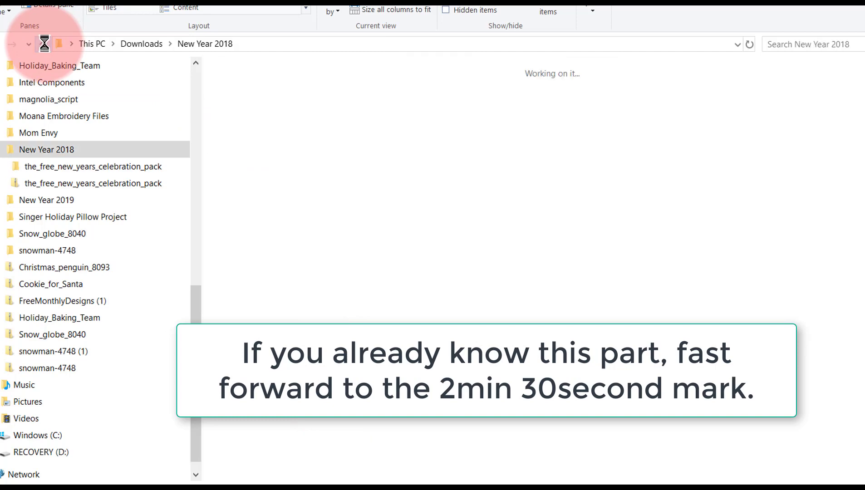
pyautogui.click(44, 44)
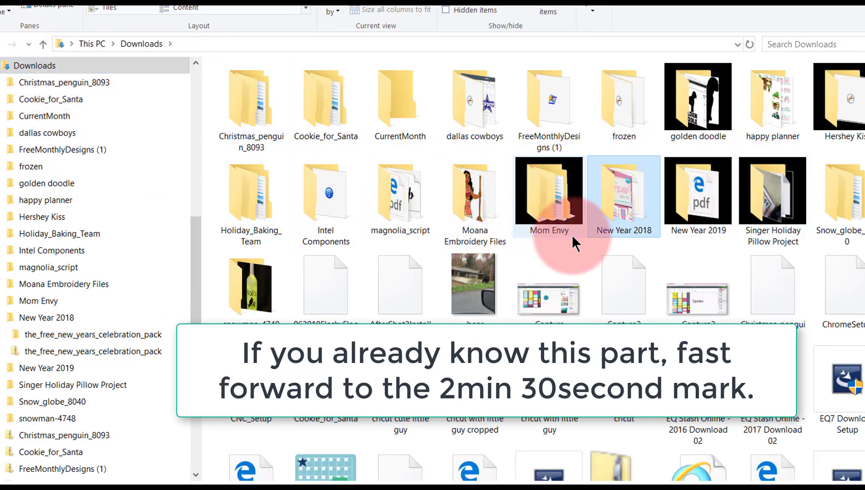
pyautogui.doubleClick(623, 199)
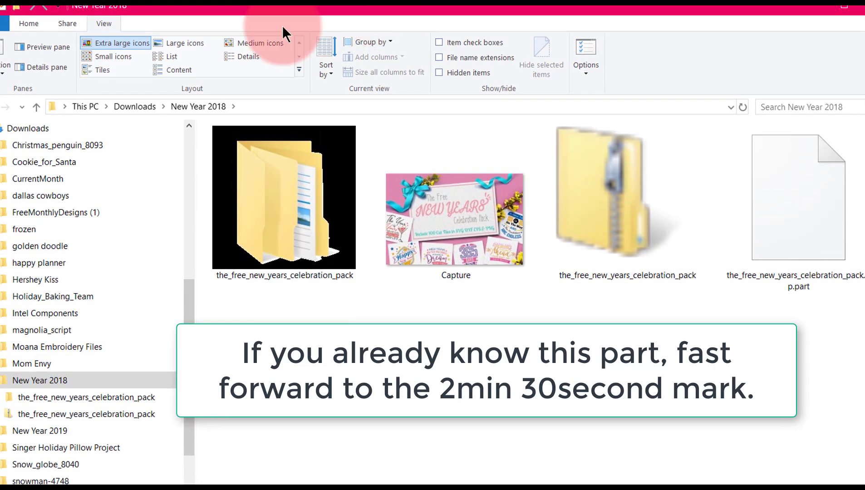
# Compare the small icons, large icons and list layouts for the New Year 2018 folder, ending on extra large icons.
pyautogui.click(122, 55)
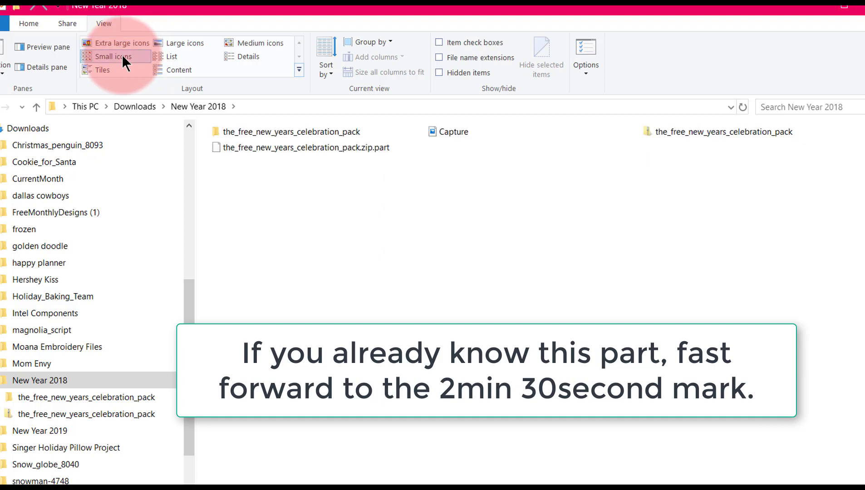
pyautogui.click(185, 43)
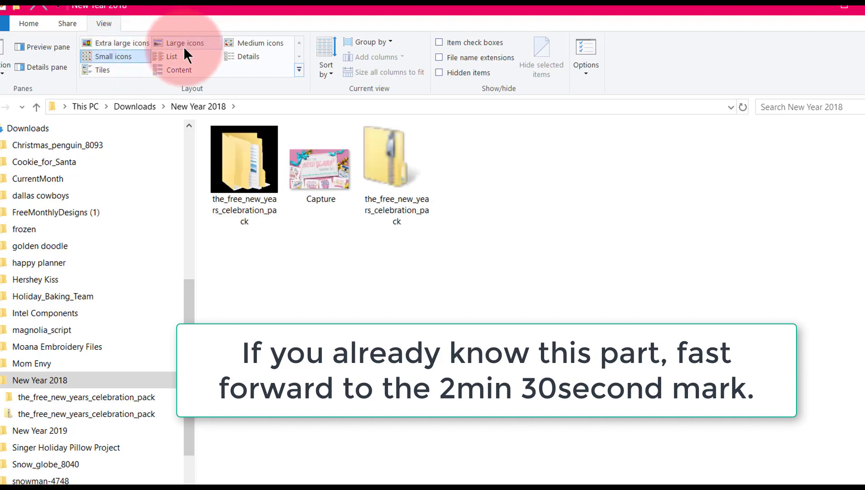
pyautogui.click(179, 57)
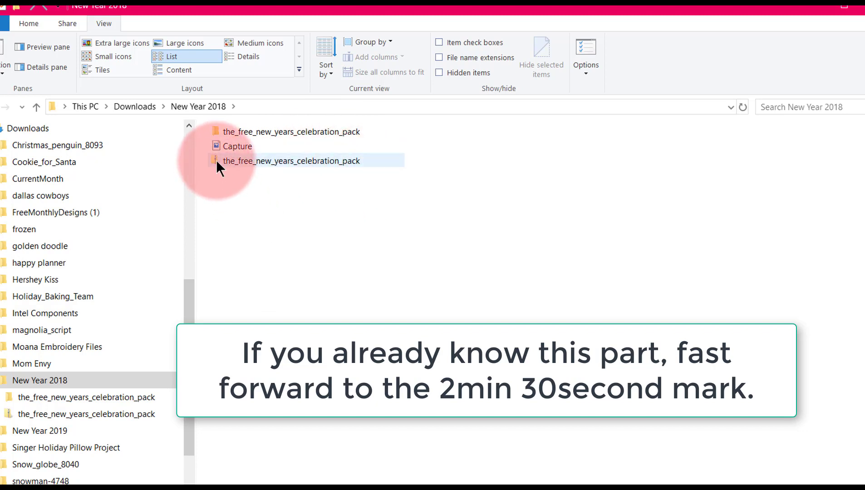
pyautogui.click(116, 44)
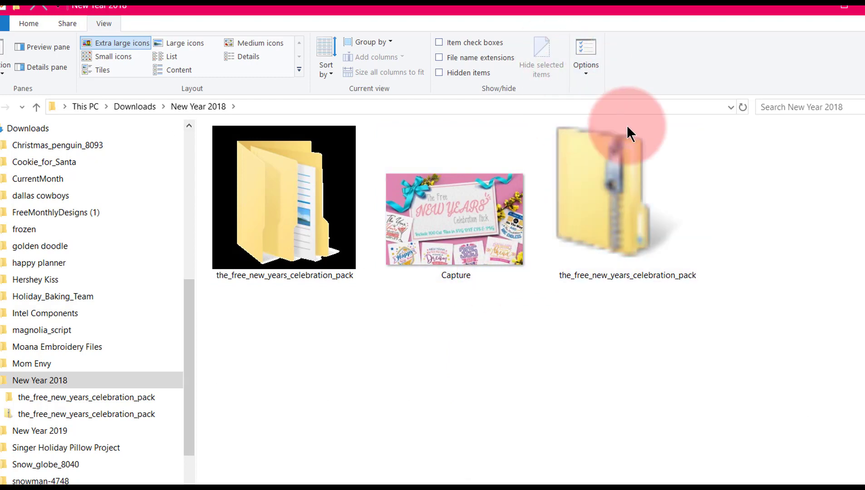
# Extract the whole the_free_new_years_celebration_pack zip to the suggested folder inside New Year 2018, skipping files that already exist.
pyautogui.click(599, 216)
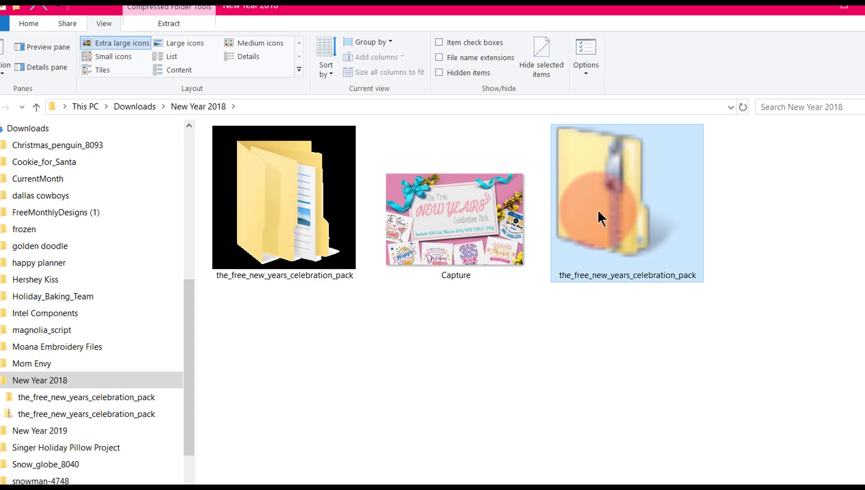
pyautogui.doubleClick(663, 216)
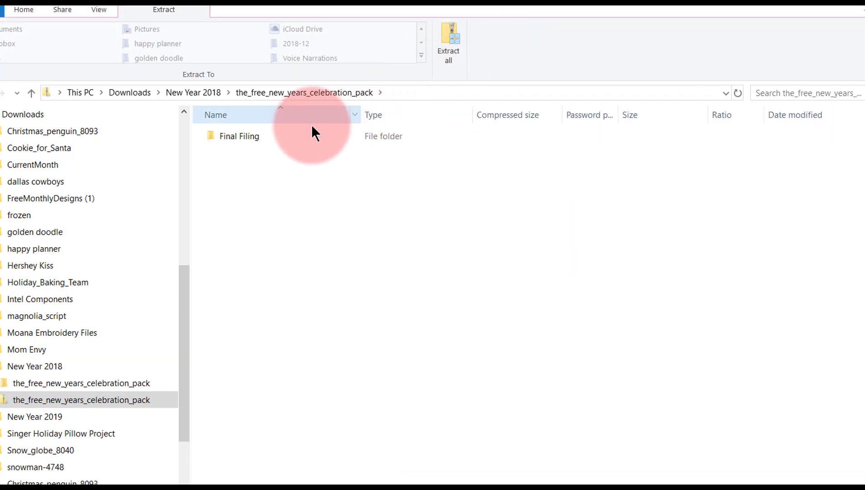
pyautogui.click(245, 138)
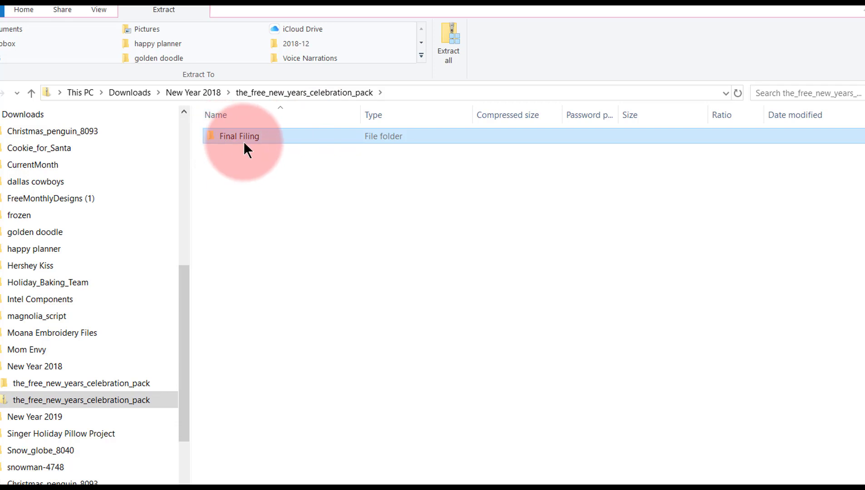
pyautogui.click(448, 43)
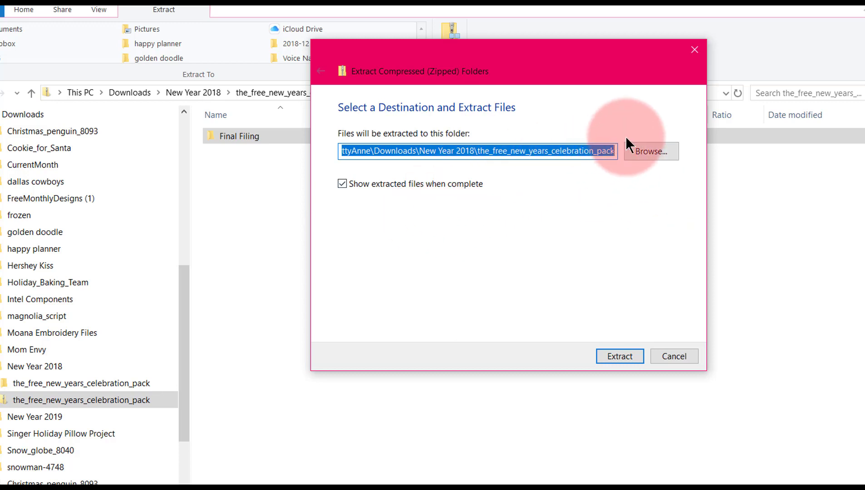
pyautogui.click(619, 357)
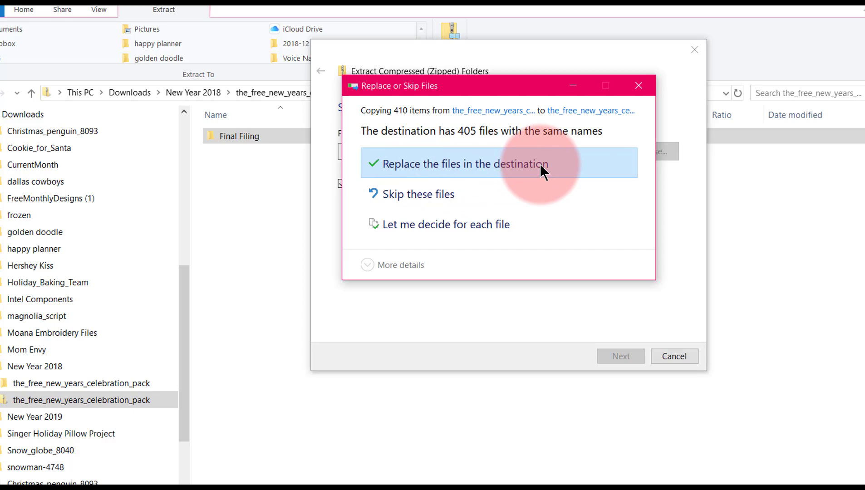
pyautogui.click(398, 193)
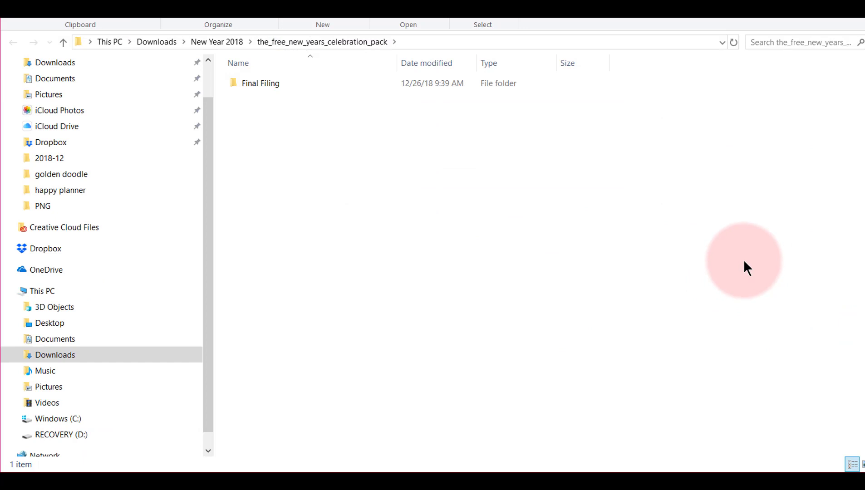
# Open the PNG folder inside Final Filing and show its designs as extra large icons.
pyautogui.doubleClick(266, 83)
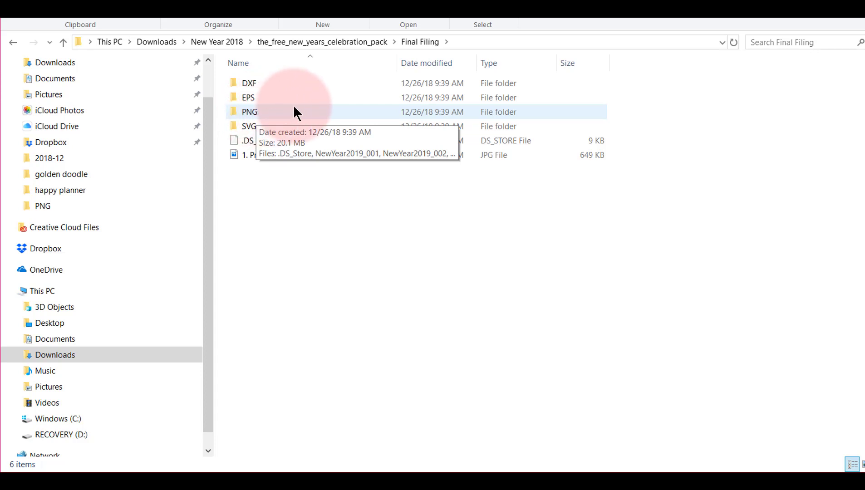
pyautogui.doubleClick(258, 111)
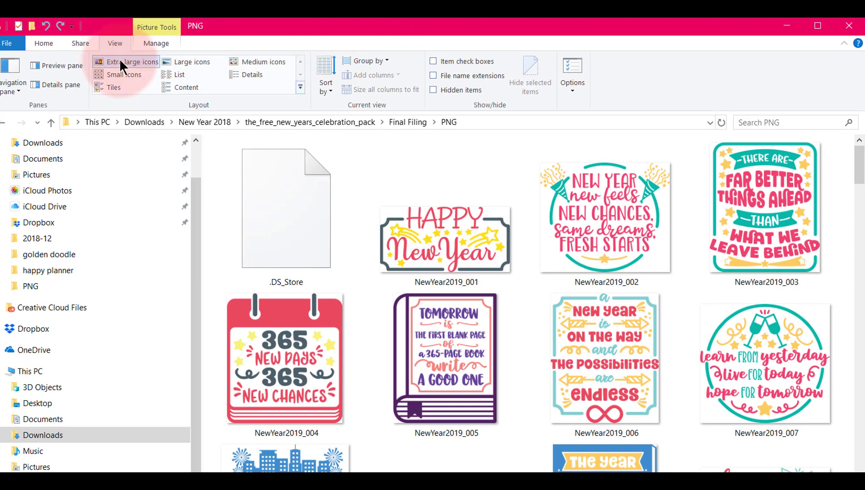
pyautogui.click(125, 74)
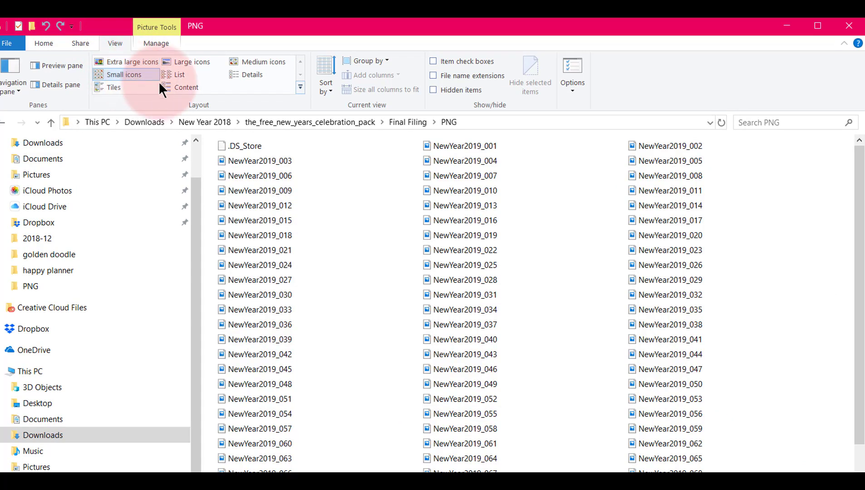
pyautogui.click(124, 63)
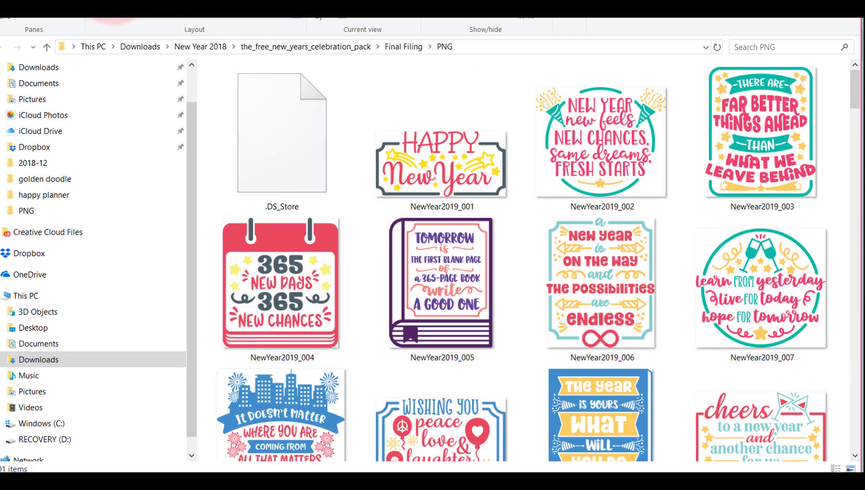
# Look through the PNG designs and preview the NewYear2019_017 image.
pyautogui.scroll(-5, 514, 175)
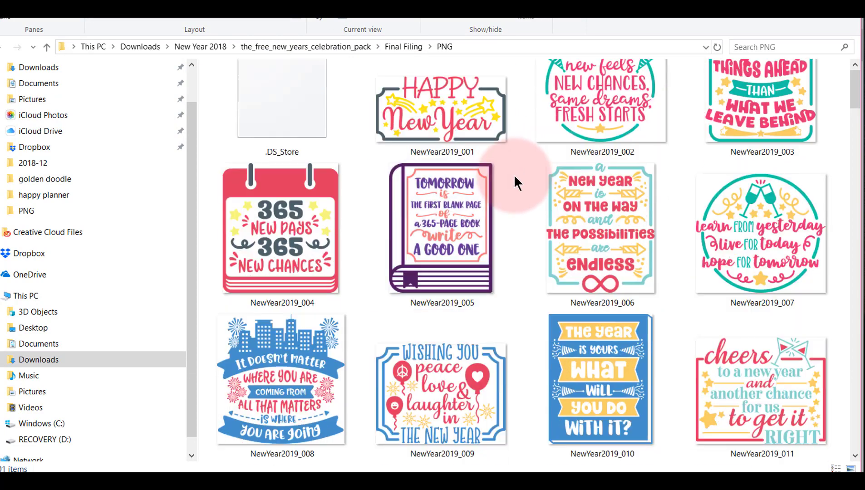
pyautogui.scroll(-3, 512, 180)
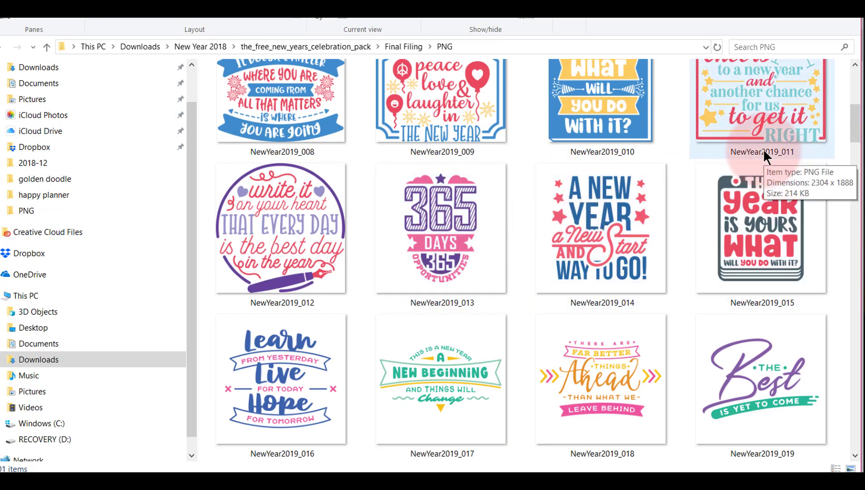
pyautogui.scroll(-3, 759, 150)
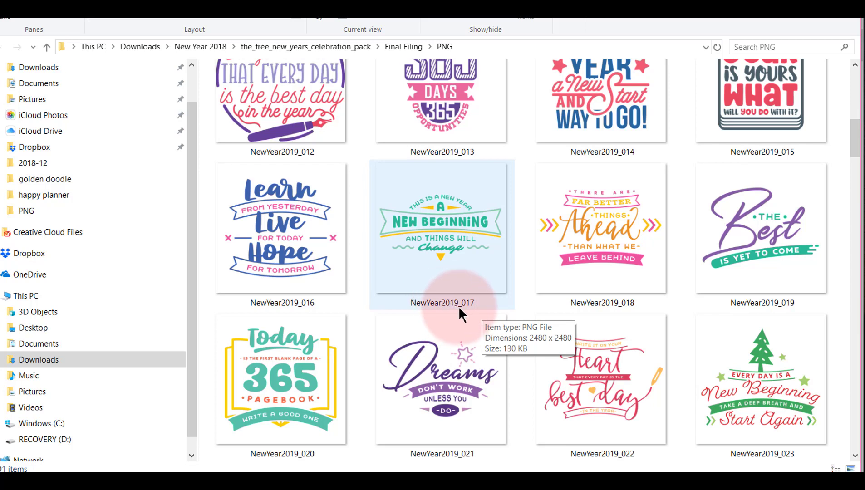
pyautogui.click(453, 228)
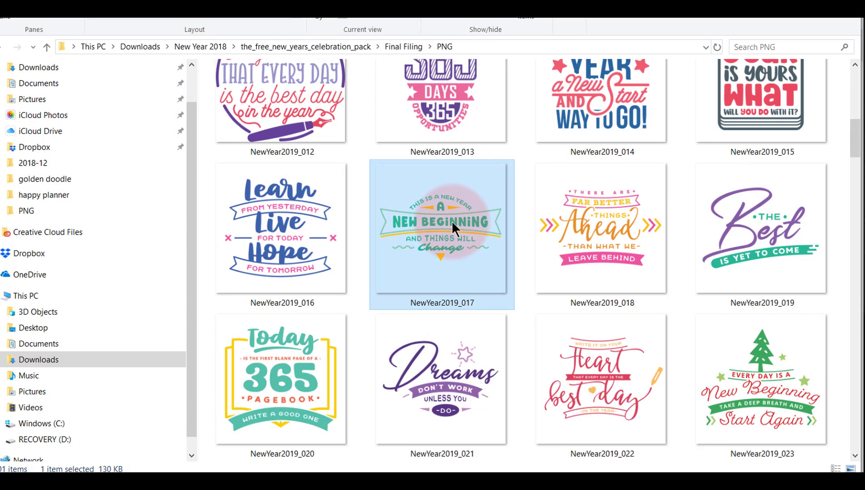
pyautogui.doubleClick(452, 221)
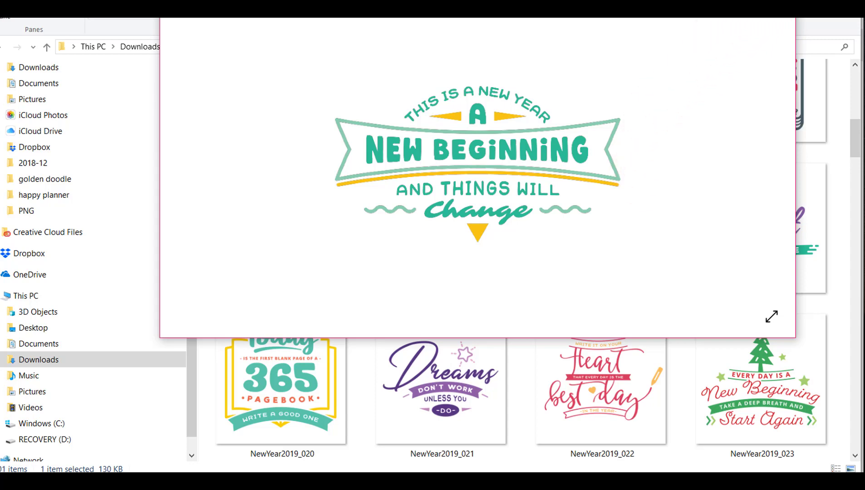
pyautogui.press('space')
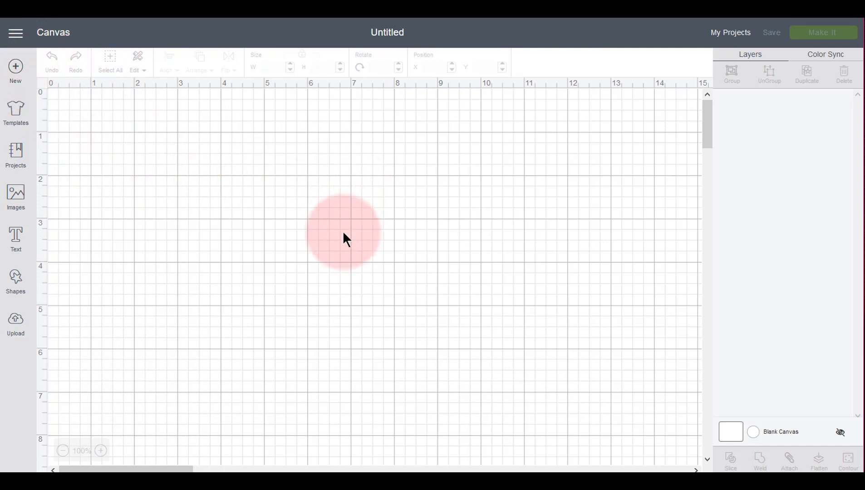
# In Cricut Design Space, view the image upload page and highlight the line listing the accepted image file formats.
pyautogui.click(17, 328)
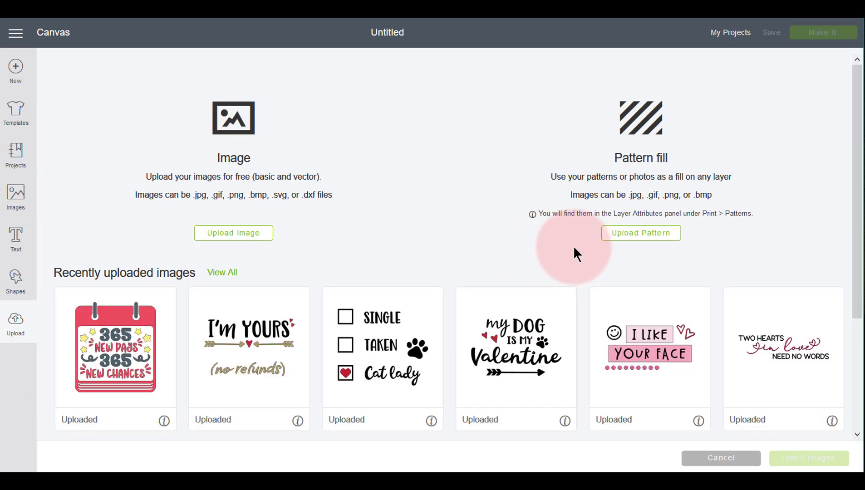
pyautogui.click(244, 237)
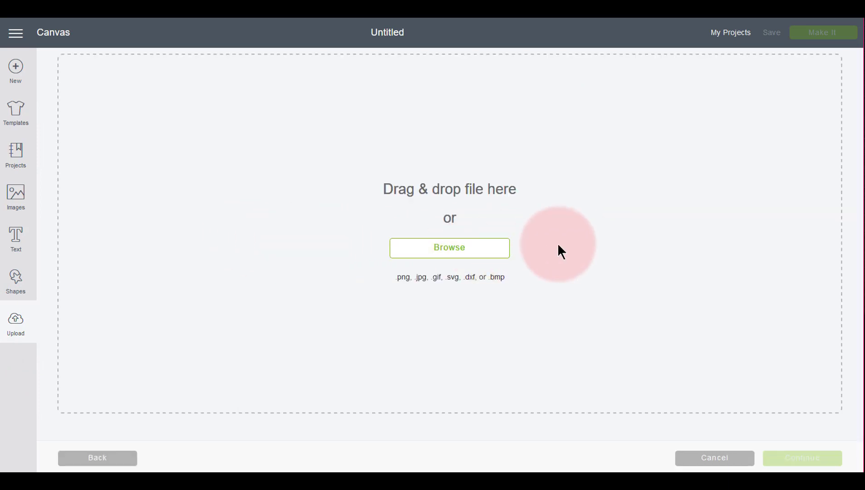
pyautogui.click(17, 329)
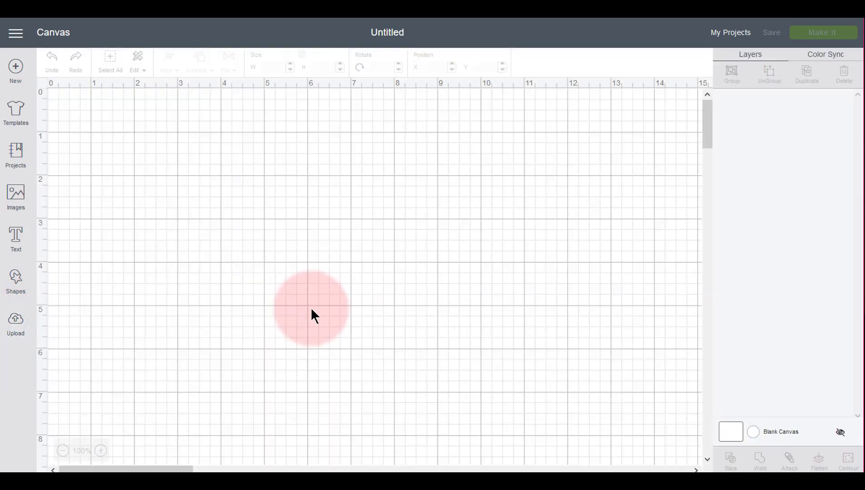
pyautogui.click(11, 323)
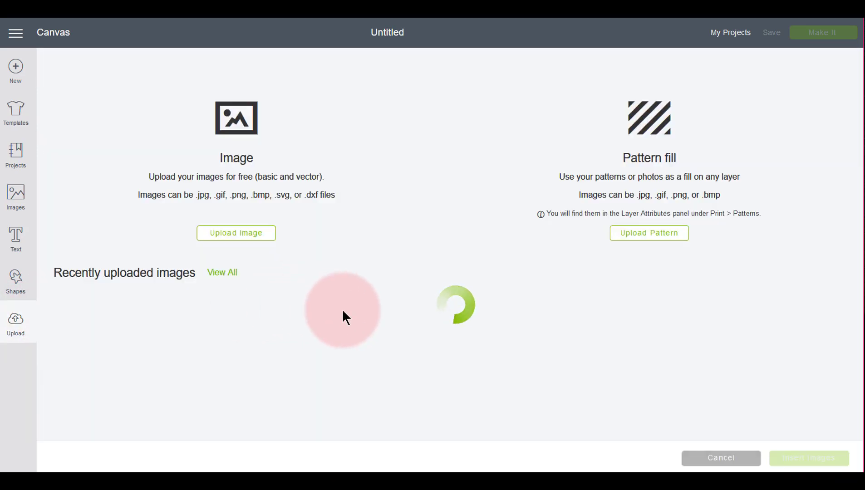
pyautogui.moveTo(340, 197); pyautogui.dragTo(122, 204)
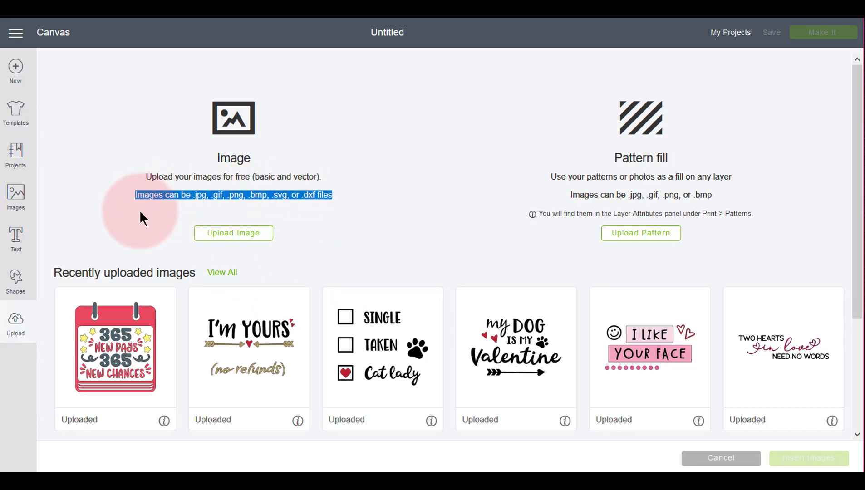
# Highlight the .svg and .png formats in the accepted image file list and look over the recently uploaded images.
pyautogui.click(177, 212)
pyautogui.moveTo(288, 198); pyautogui.dragTo(279, 199)
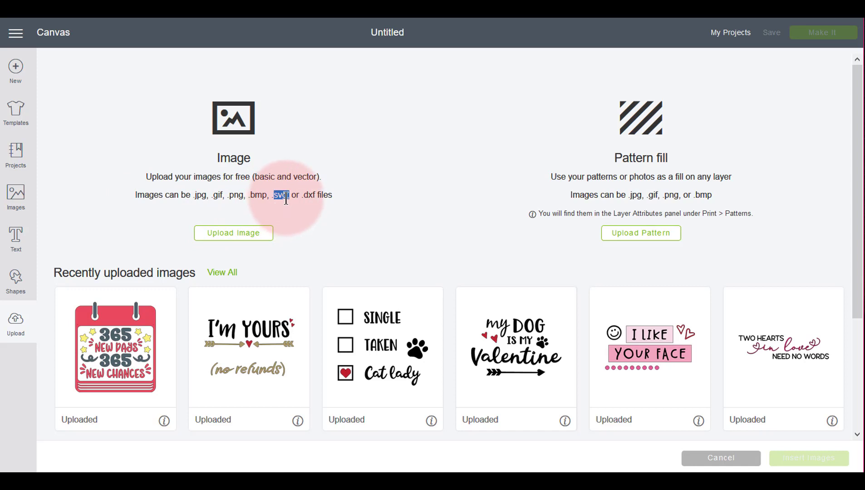
pyautogui.doubleClick(240, 195)
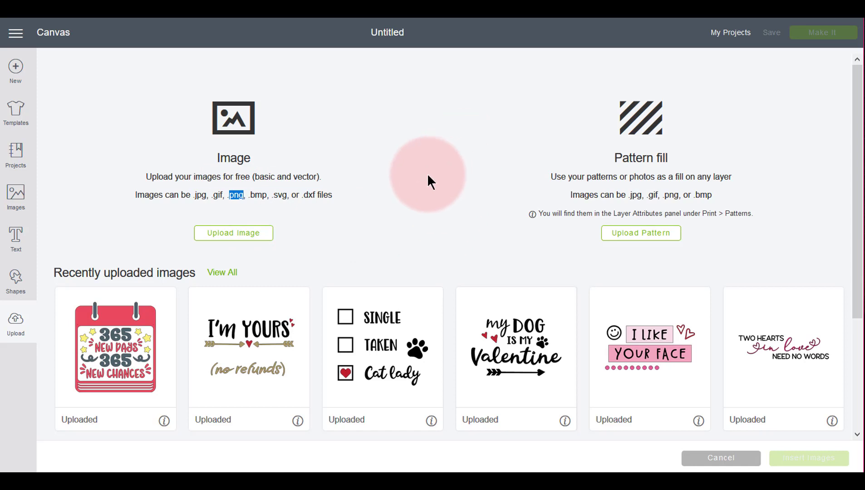
pyautogui.doubleClick(280, 195)
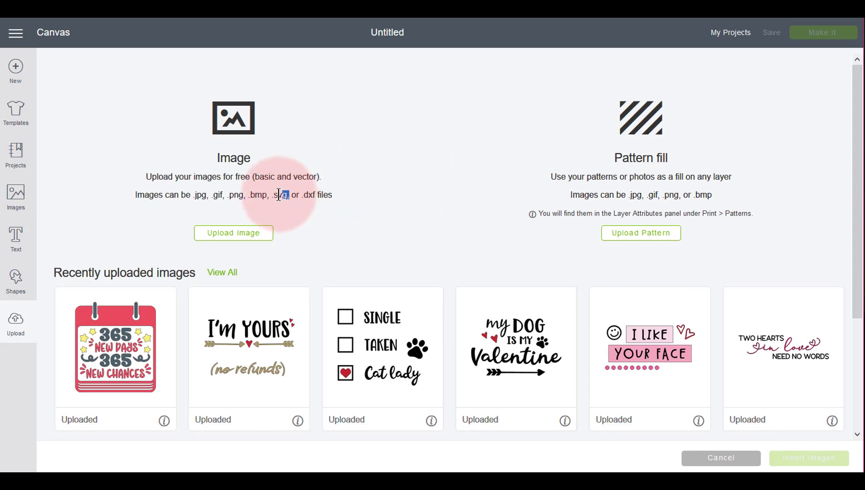
pyautogui.click(372, 204)
pyautogui.scroll(-3, 453, 254)
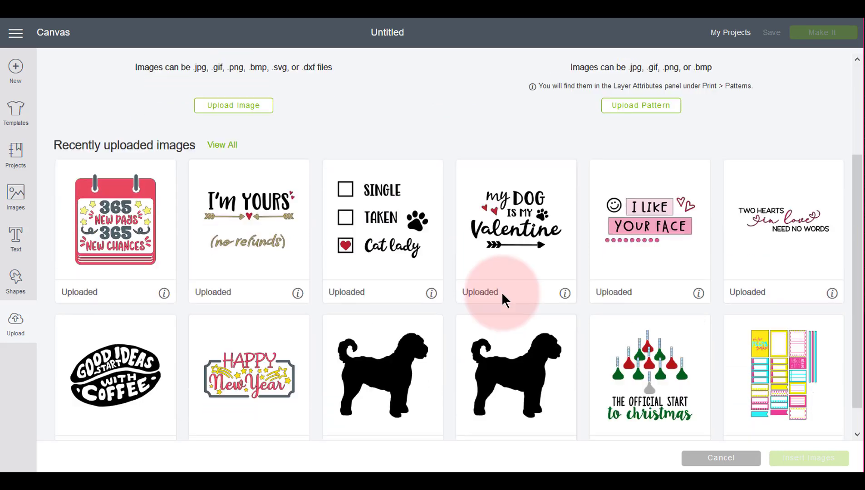
pyautogui.scroll(3, 257, 268)
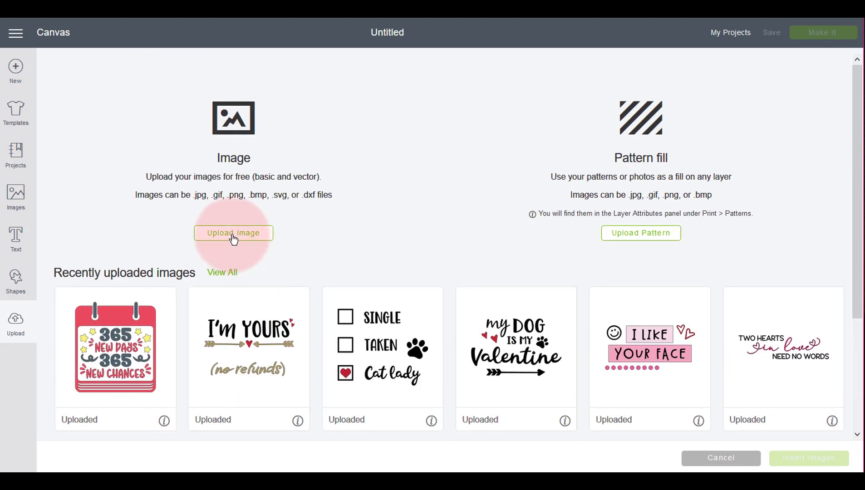
# Start an image upload and browse to the computer's Downloads folder for the source file.
pyautogui.click(271, 233)
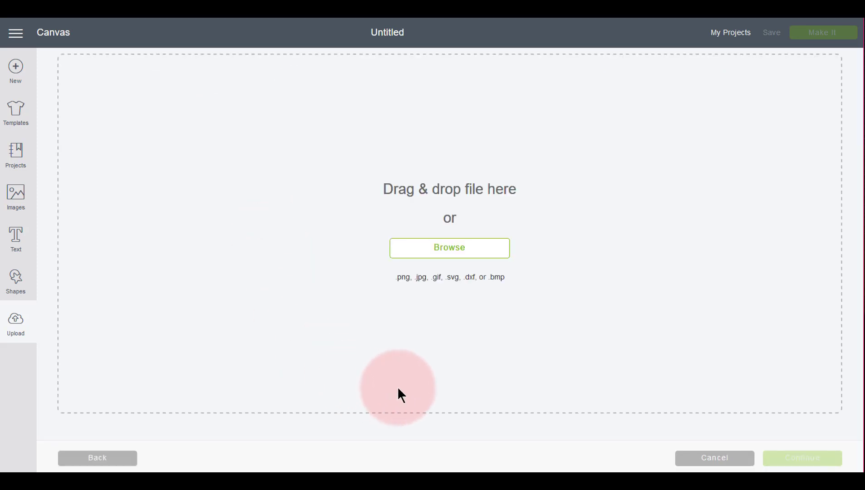
pyautogui.click(499, 255)
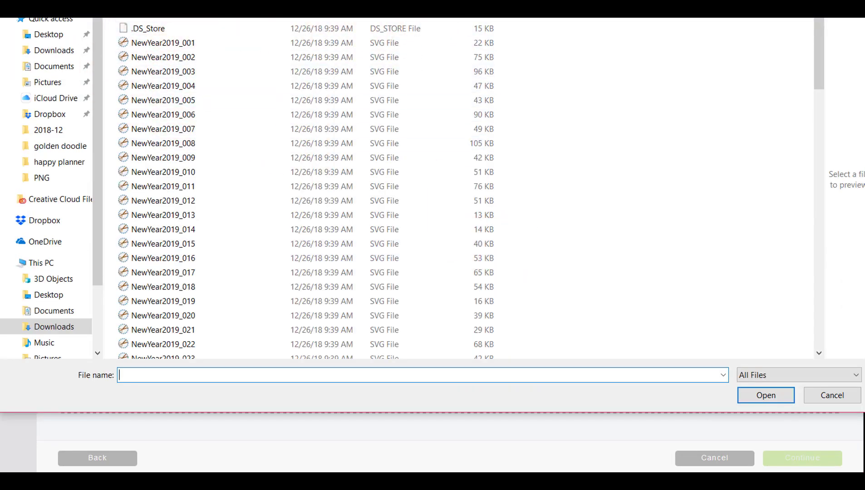
pyautogui.hotkey('alt', 'Up')
pyautogui.hotkey('alt', 'Up')
pyautogui.hotkey('alt', 'Up')
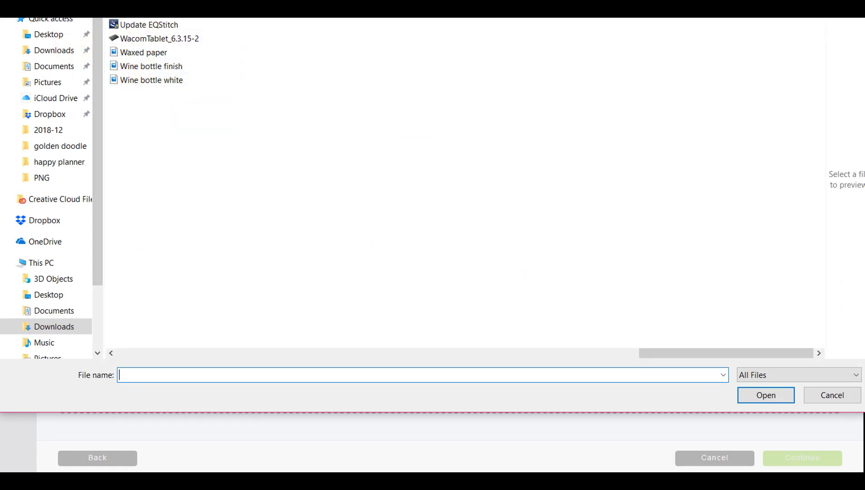
pyautogui.click(56, 54)
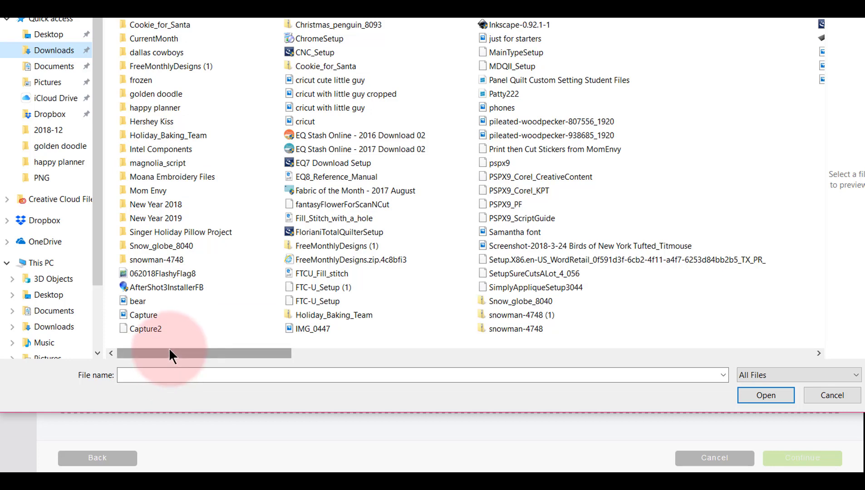
# Open the SVG folder inside New Year 2018, the_free_new_years_celebration_pack, Final Filing.
pyautogui.doubleClick(160, 204)
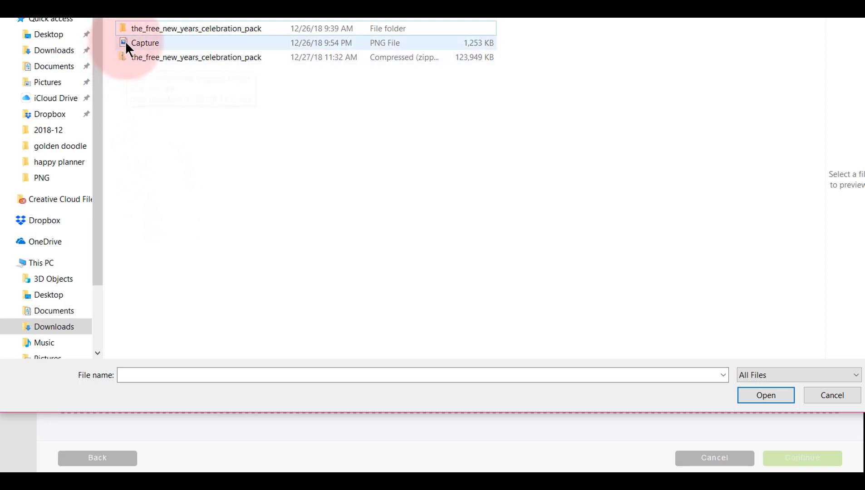
pyautogui.doubleClick(187, 30)
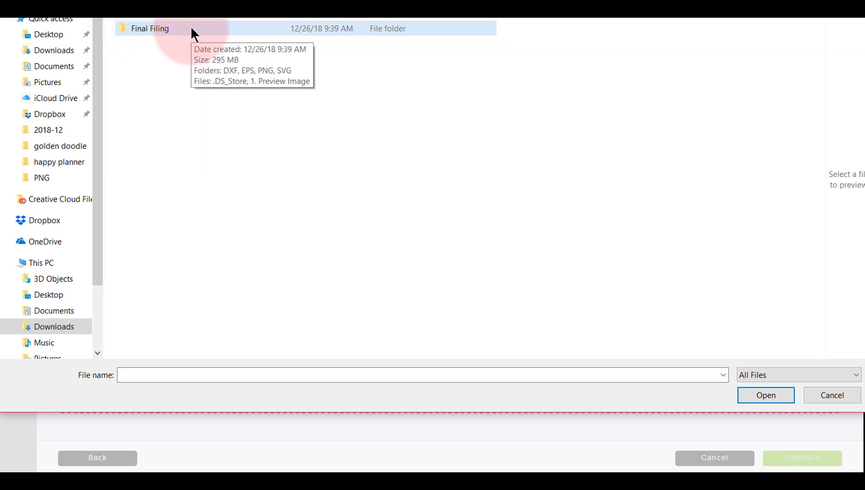
pyautogui.doubleClick(190, 30)
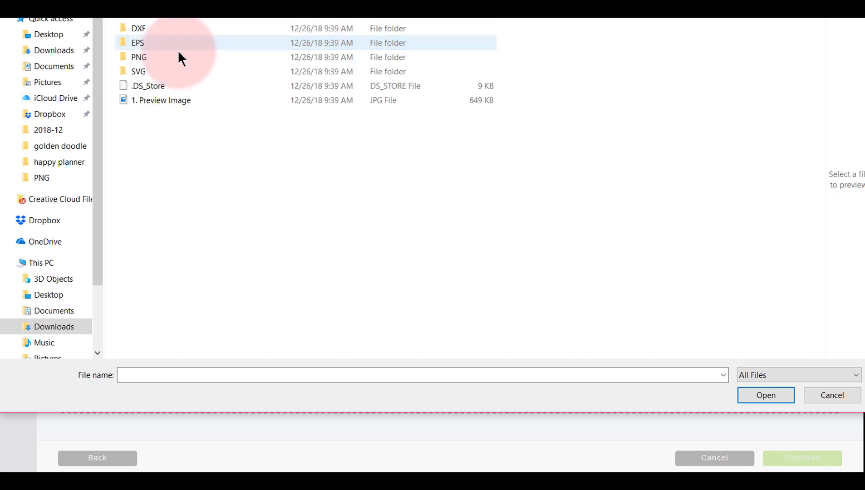
pyautogui.click(155, 71)
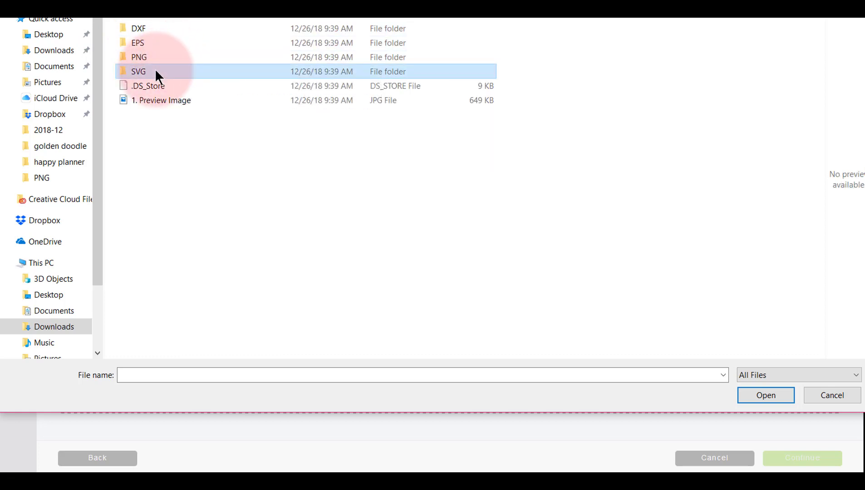
pyautogui.click(155, 70)
pyautogui.click(171, 71)
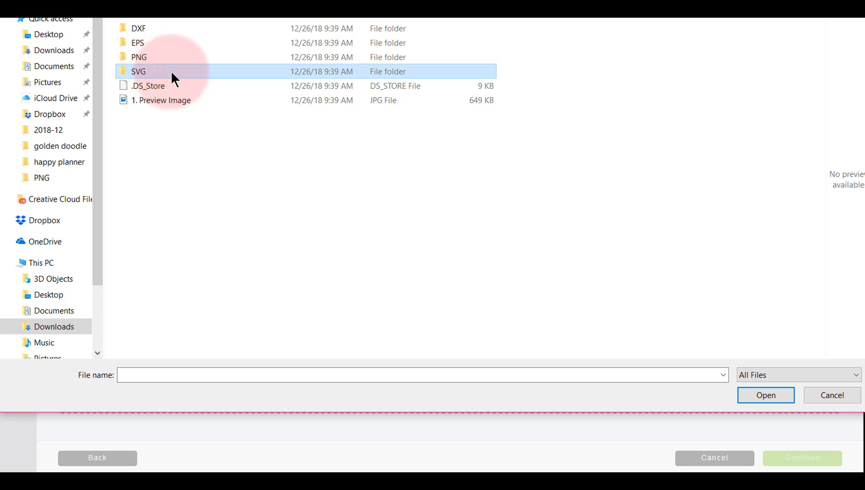
pyautogui.doubleClick(171, 70)
pyautogui.click(171, 71)
# Choose the NewYear2019_017 SVG file from the folder and load it for upload.
pyautogui.scroll(-5, 475, 142)
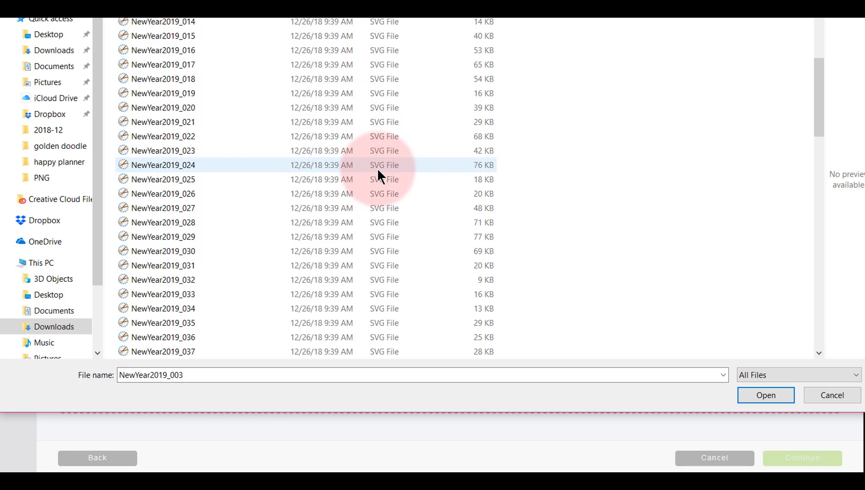
pyautogui.click(184, 64)
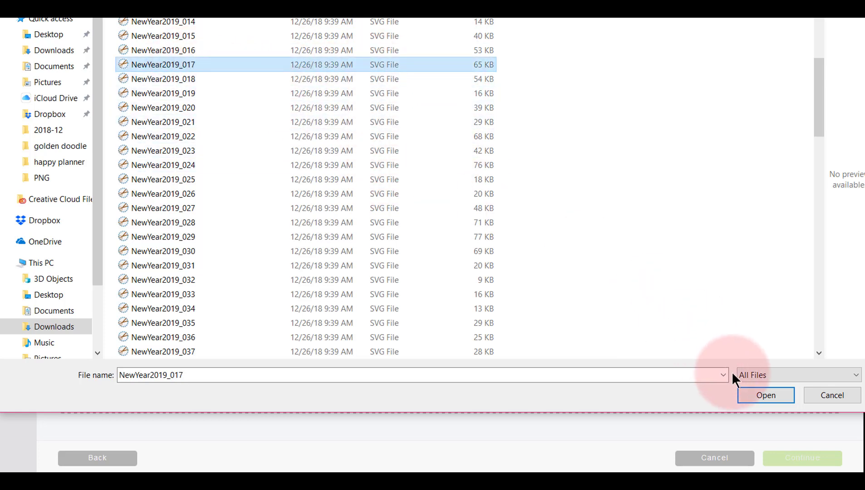
pyautogui.click(767, 395)
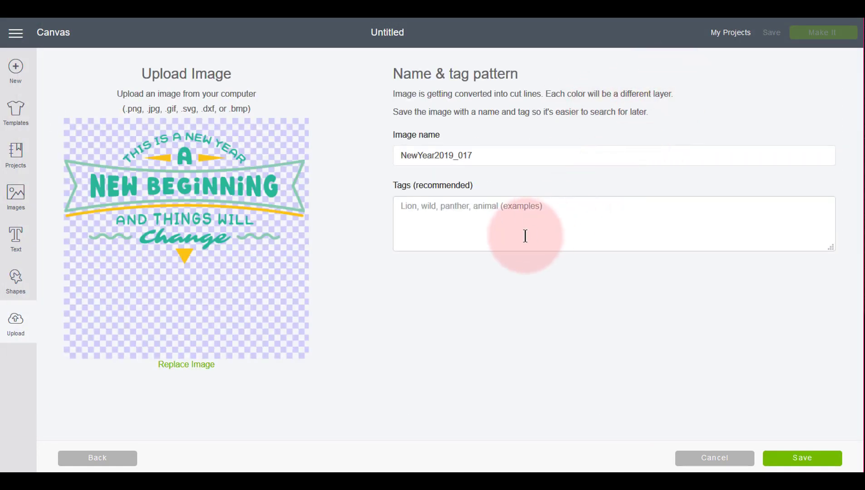
# Tag the NewYear2019_017 image with "New Year," and save it to the uploaded images.
pyautogui.click(484, 209)
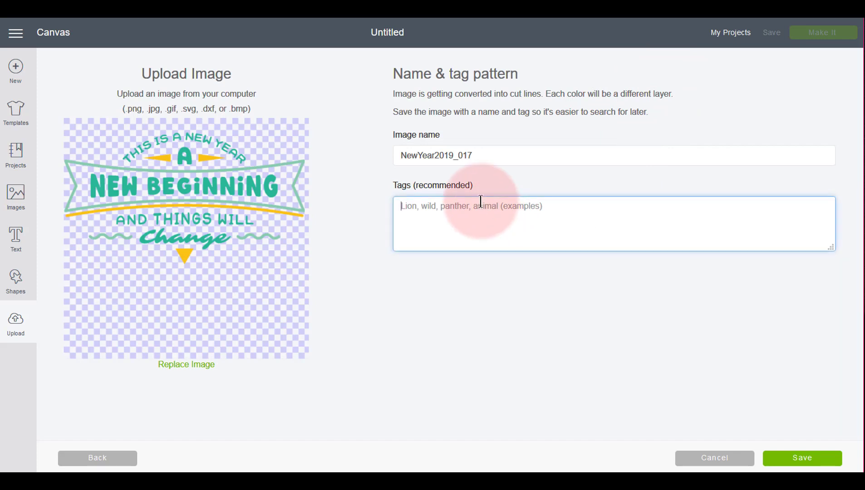
pyautogui.write('New Yea')
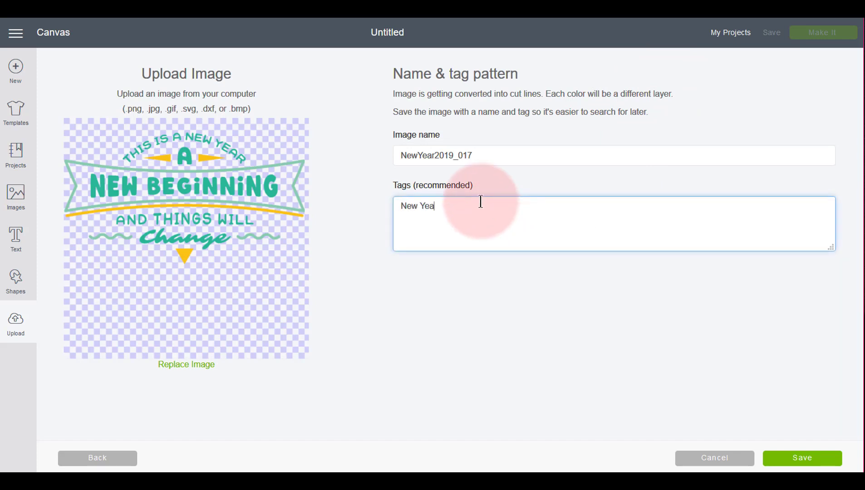
pyautogui.write('r,')
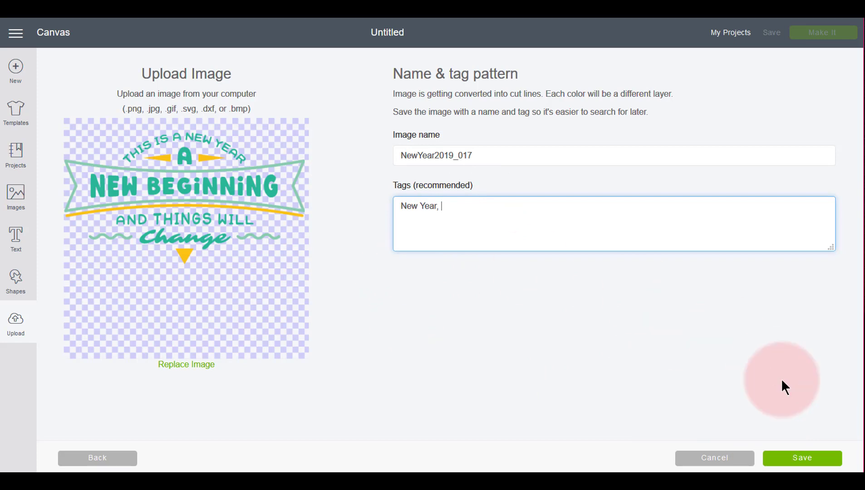
pyautogui.click(801, 459)
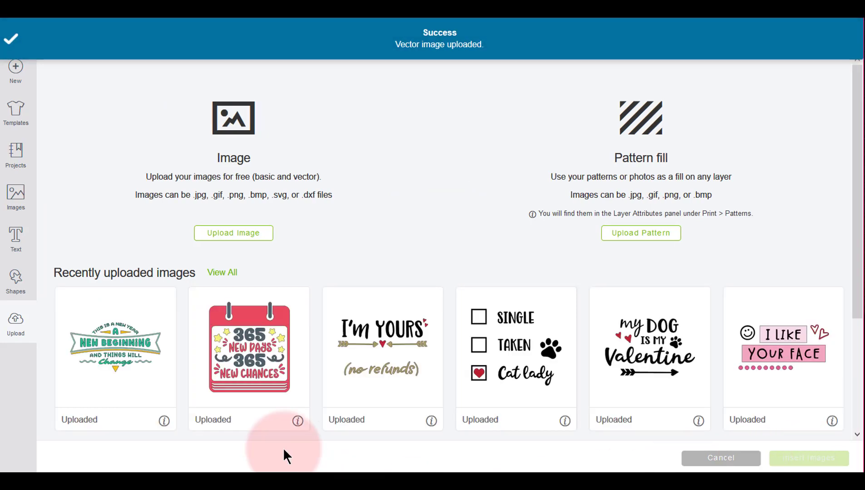
# Select the newly uploaded New Beginning design among the recent uploads and insert it onto the canvas.
pyautogui.click(96, 350)
pyautogui.click(106, 346)
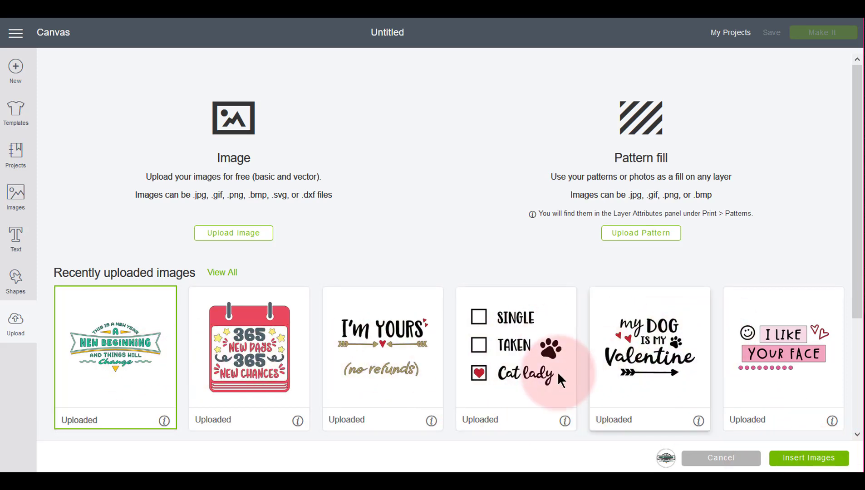
pyautogui.click(149, 310)
pyautogui.click(149, 310)
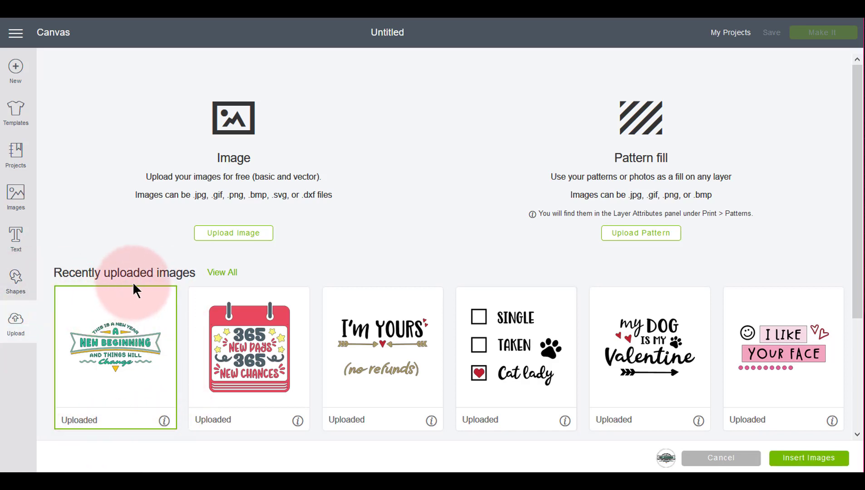
pyautogui.click(808, 458)
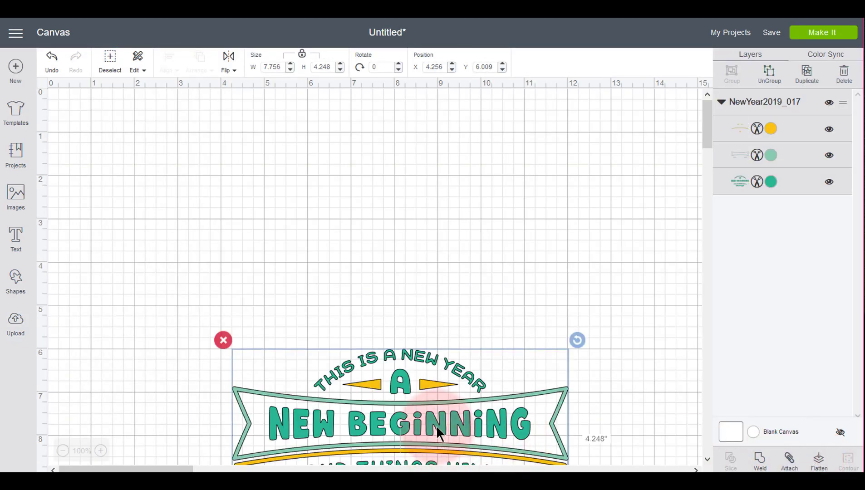
# Move the New Beginning design to the upper-left corner of the canvas grid and deselect it.
pyautogui.moveTo(436, 436); pyautogui.dragTo(328, 228)
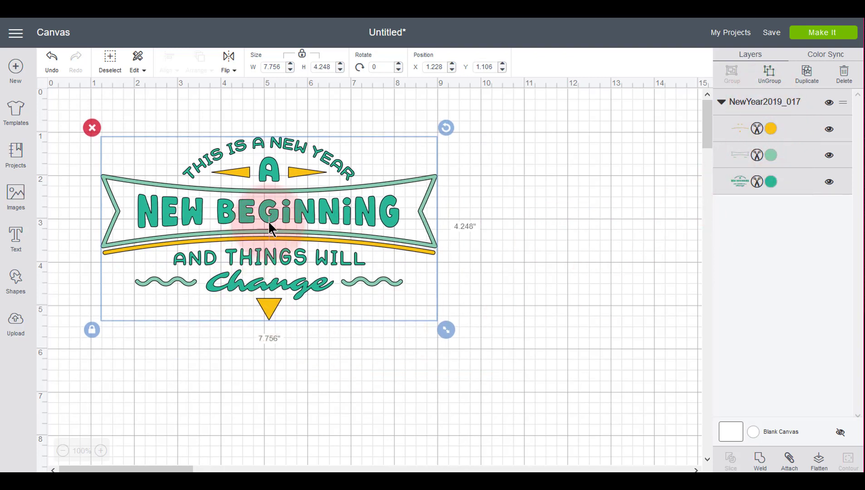
pyautogui.moveTo(268, 220); pyautogui.dragTo(249, 198)
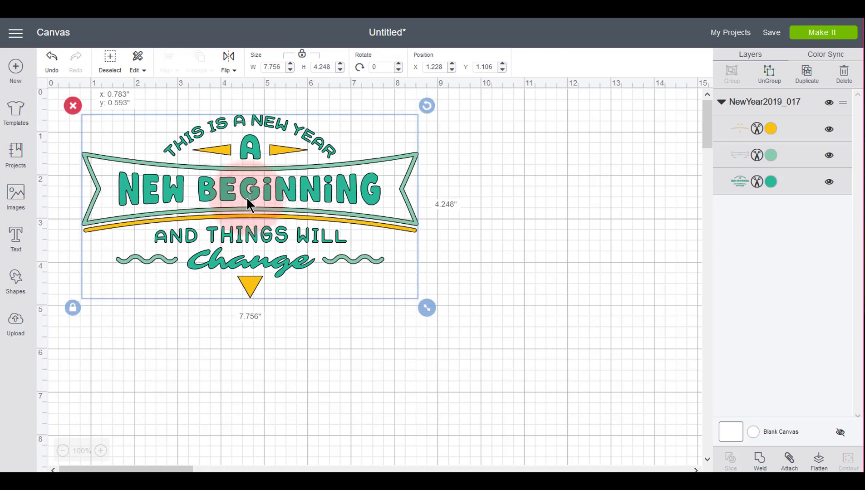
pyautogui.click(272, 67)
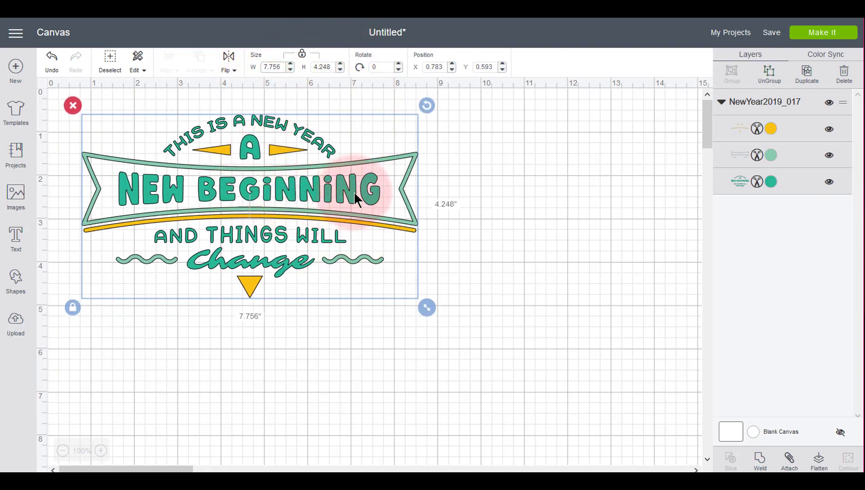
pyautogui.moveTo(354, 191); pyautogui.dragTo(298, 172)
pyautogui.click(564, 198)
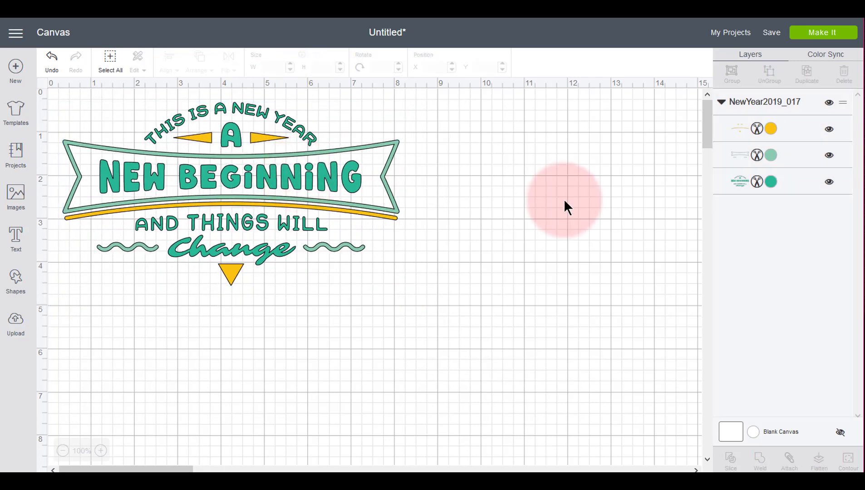
# Preview the cut mat for each colour of the New Beginning design and return to the canvas.
pyautogui.click(836, 33)
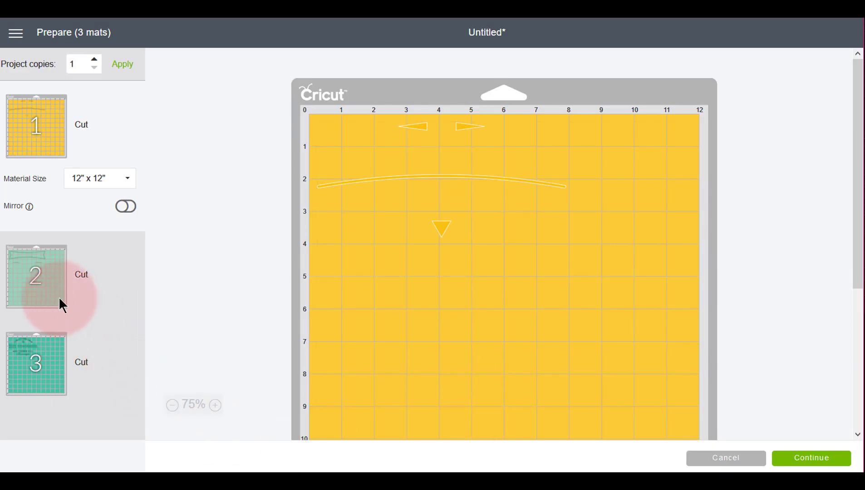
pyautogui.click(60, 298)
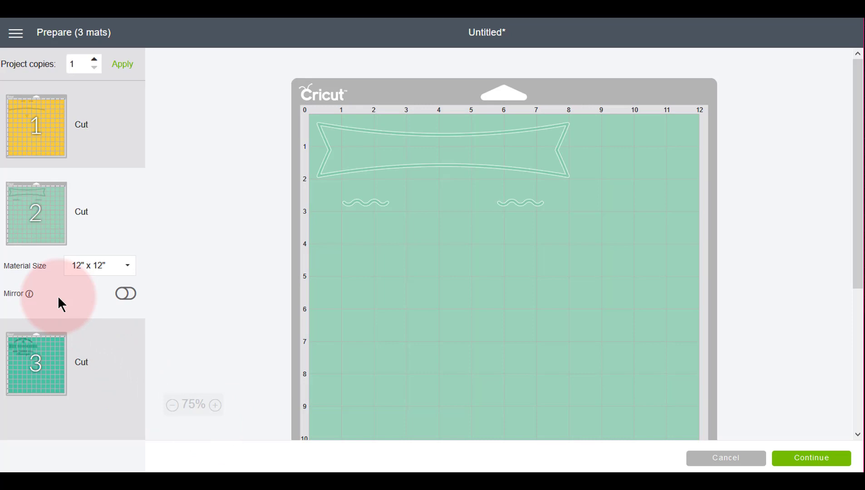
pyautogui.click(31, 370)
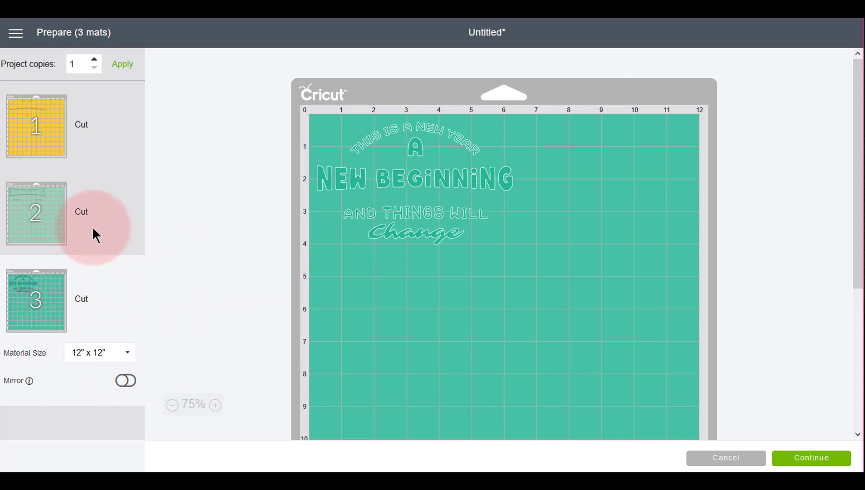
pyautogui.click(56, 215)
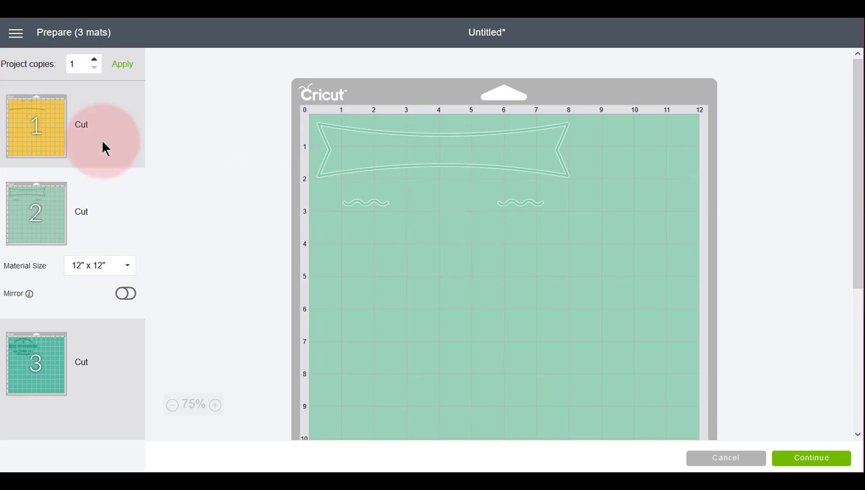
pyautogui.click(46, 148)
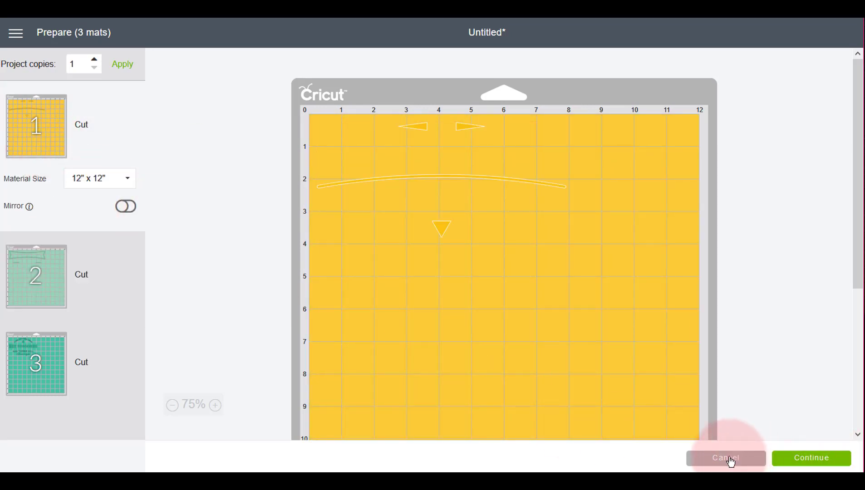
pyautogui.click(729, 459)
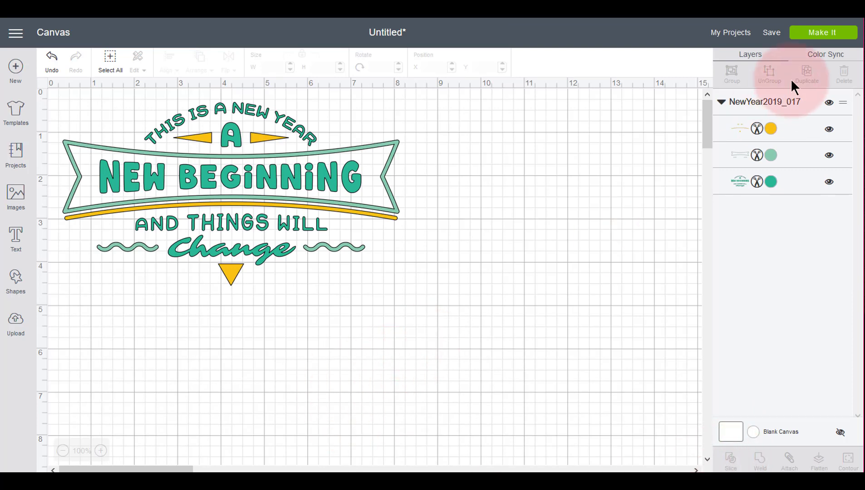
# Review the yellow, light green and teal cut mats in the mat preparation view, and cancel back to the canvas.
pyautogui.click(815, 36)
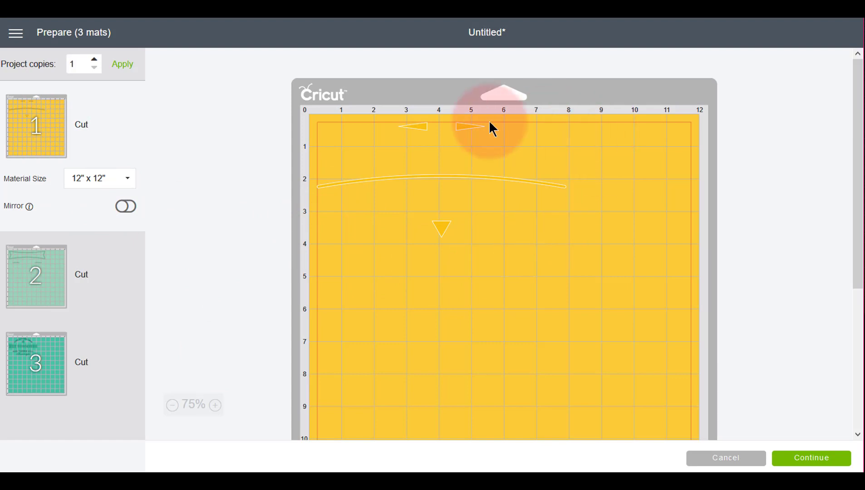
pyautogui.click(28, 297)
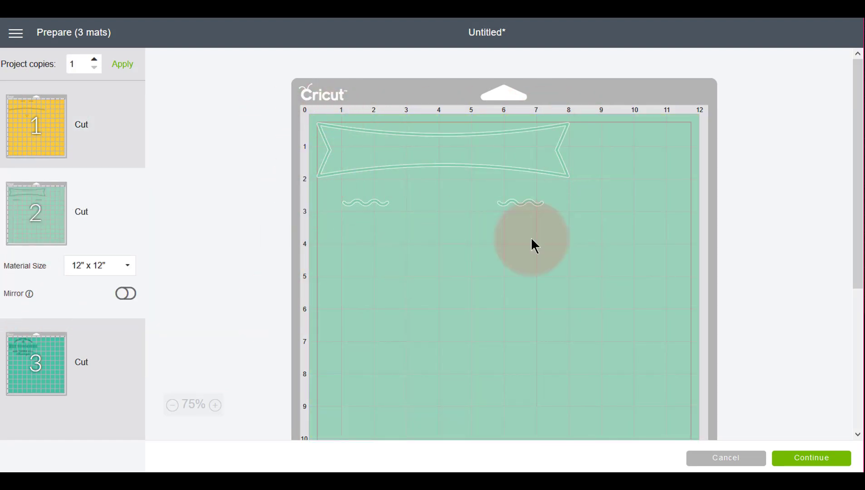
pyautogui.click(38, 386)
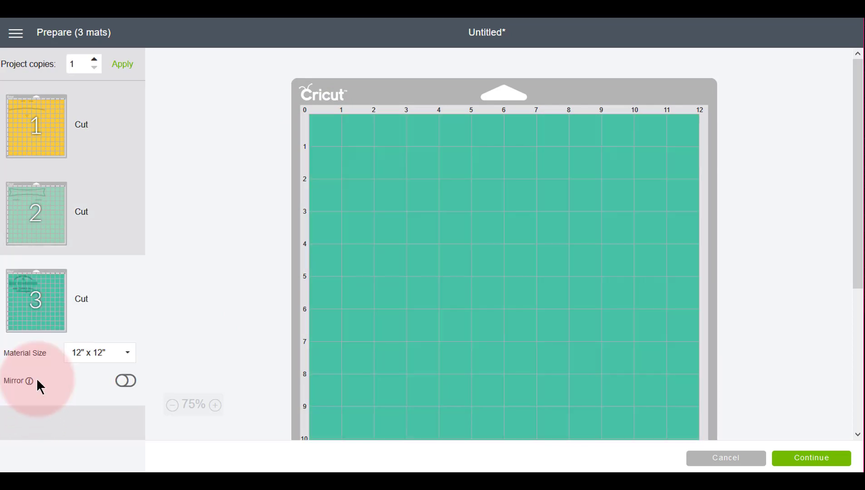
pyautogui.click(323, 211)
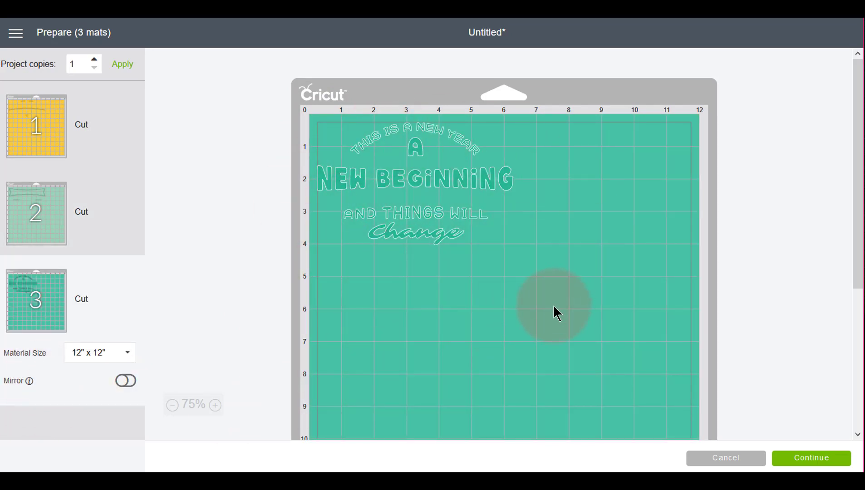
pyautogui.click(813, 465)
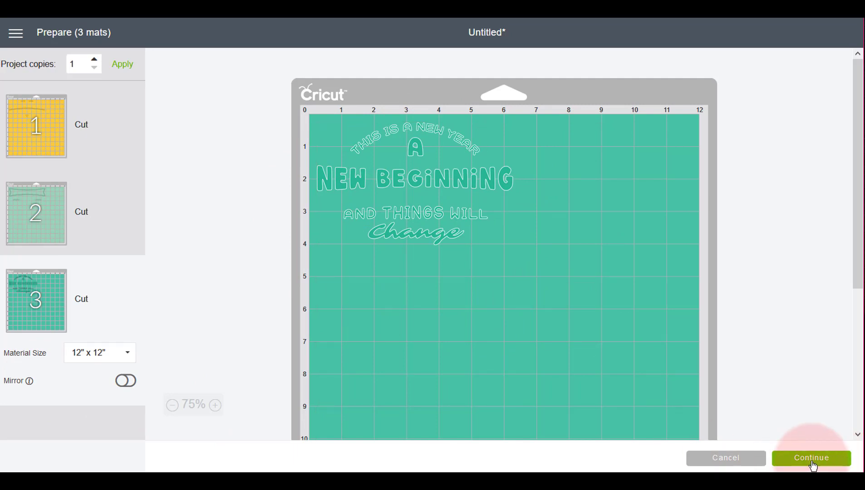
pyautogui.click(736, 464)
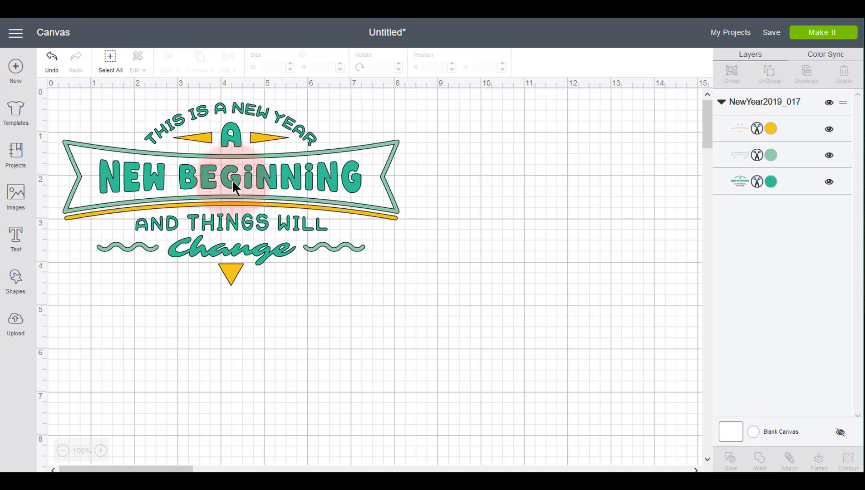
# Hide the whole NewYear2019_017 design on the canvas and open the page for uploading images.
pyautogui.click(233, 184)
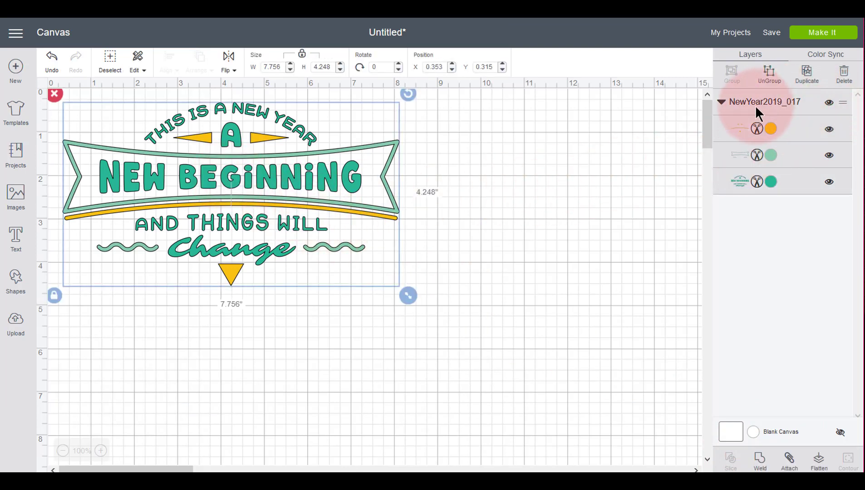
pyautogui.moveTo(395, 325); pyautogui.dragTo(52, 98)
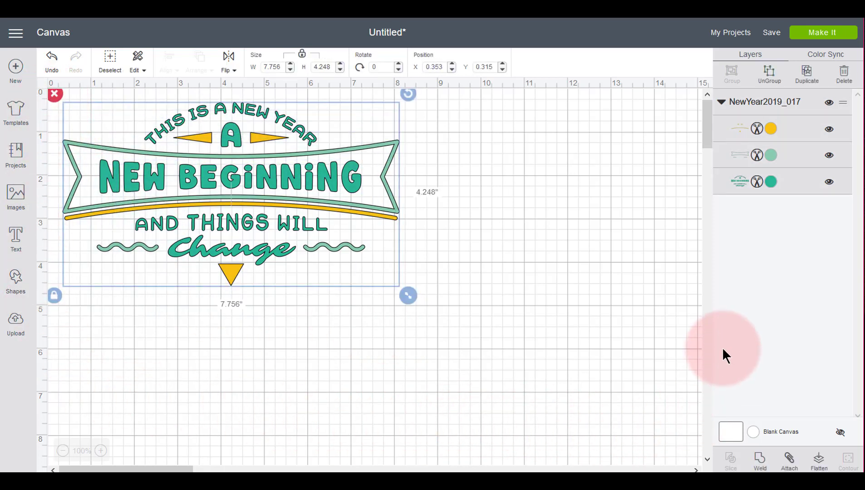
pyautogui.click(828, 103)
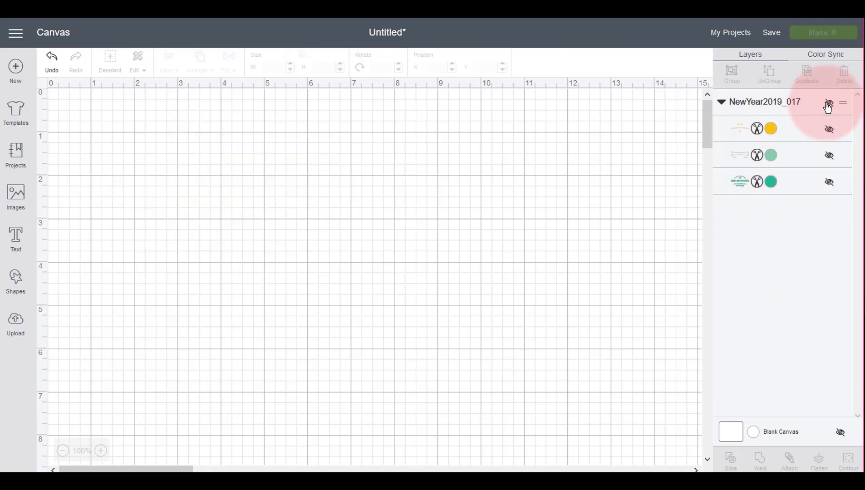
pyautogui.click(15, 322)
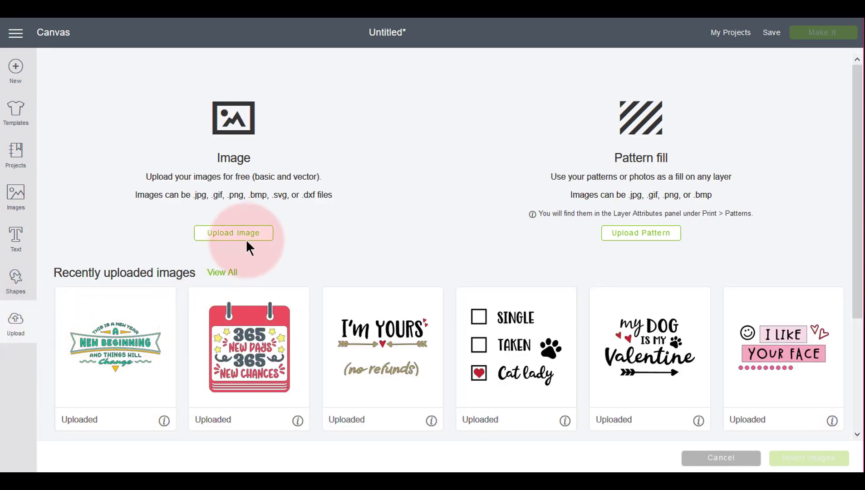